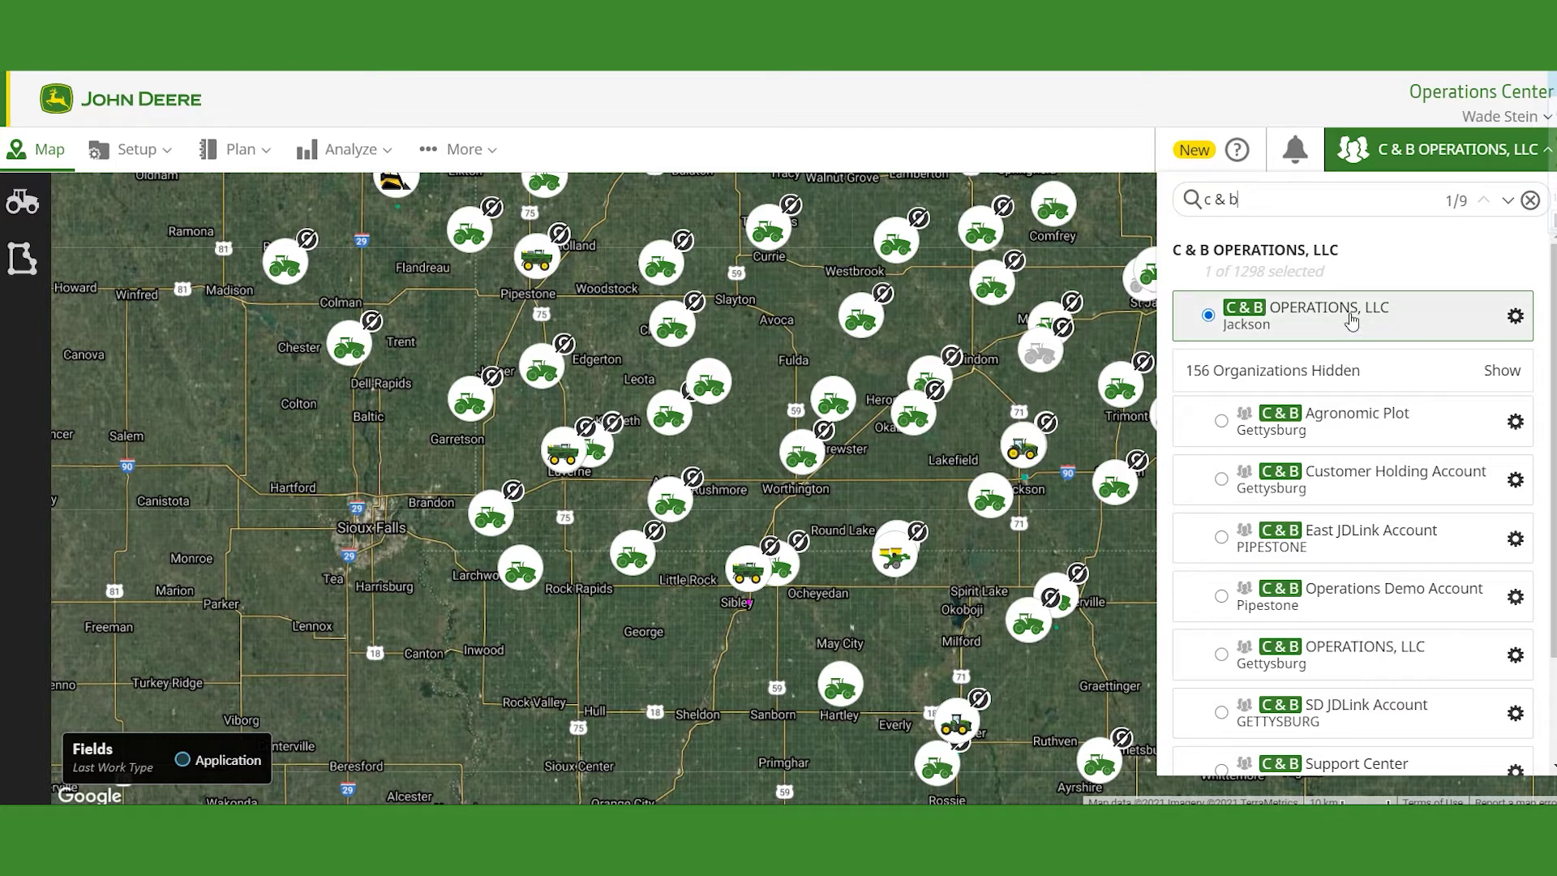
Step: Open the organization's preferences settings and make them editable
left_click(1515, 318)
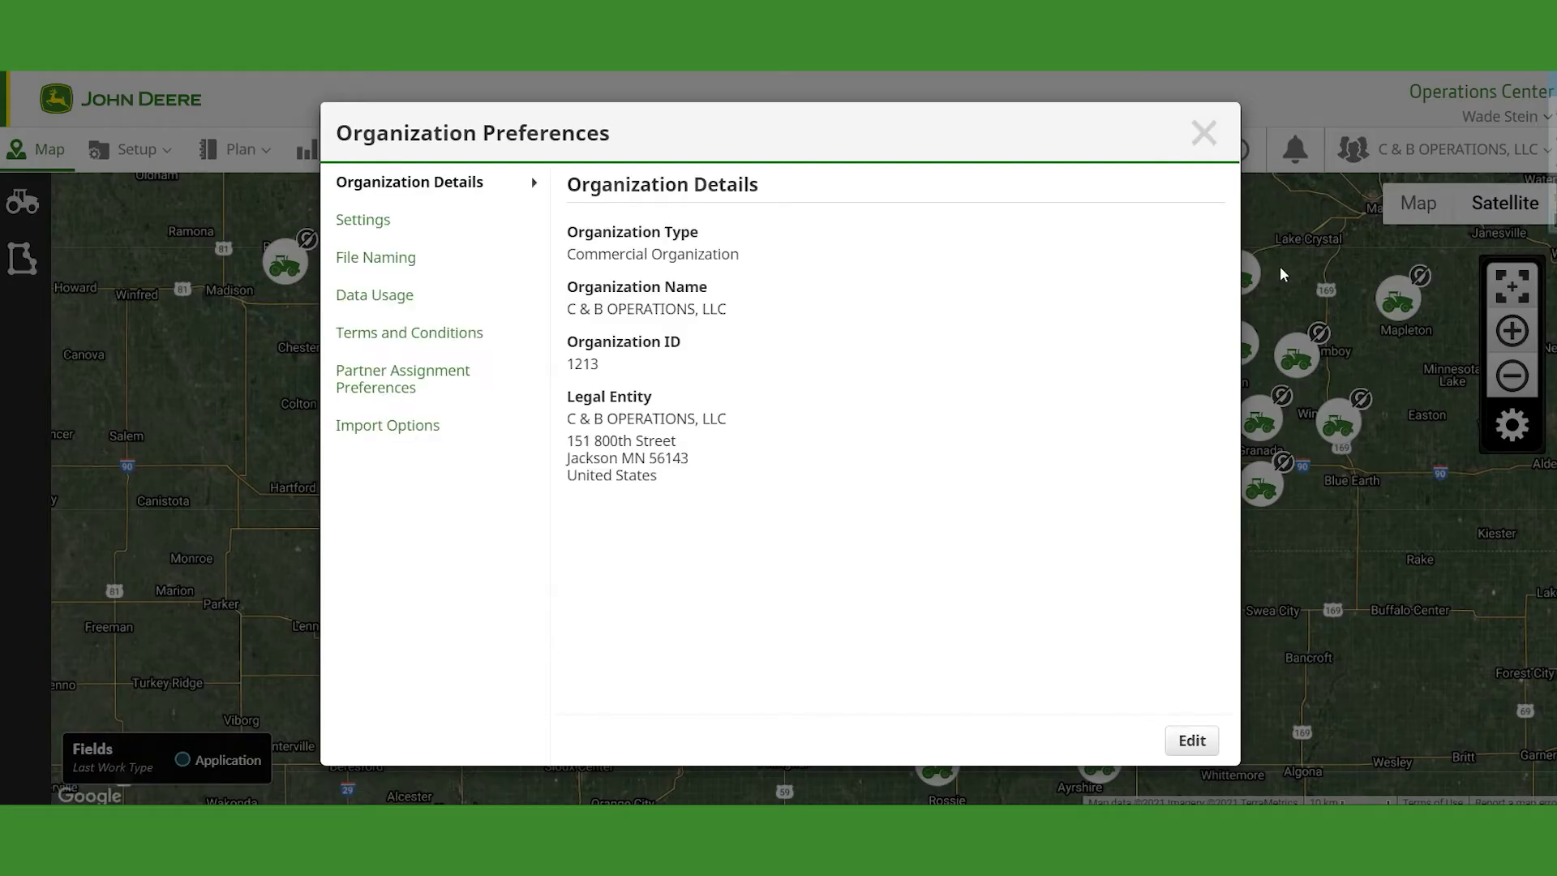
left_click(428, 227)
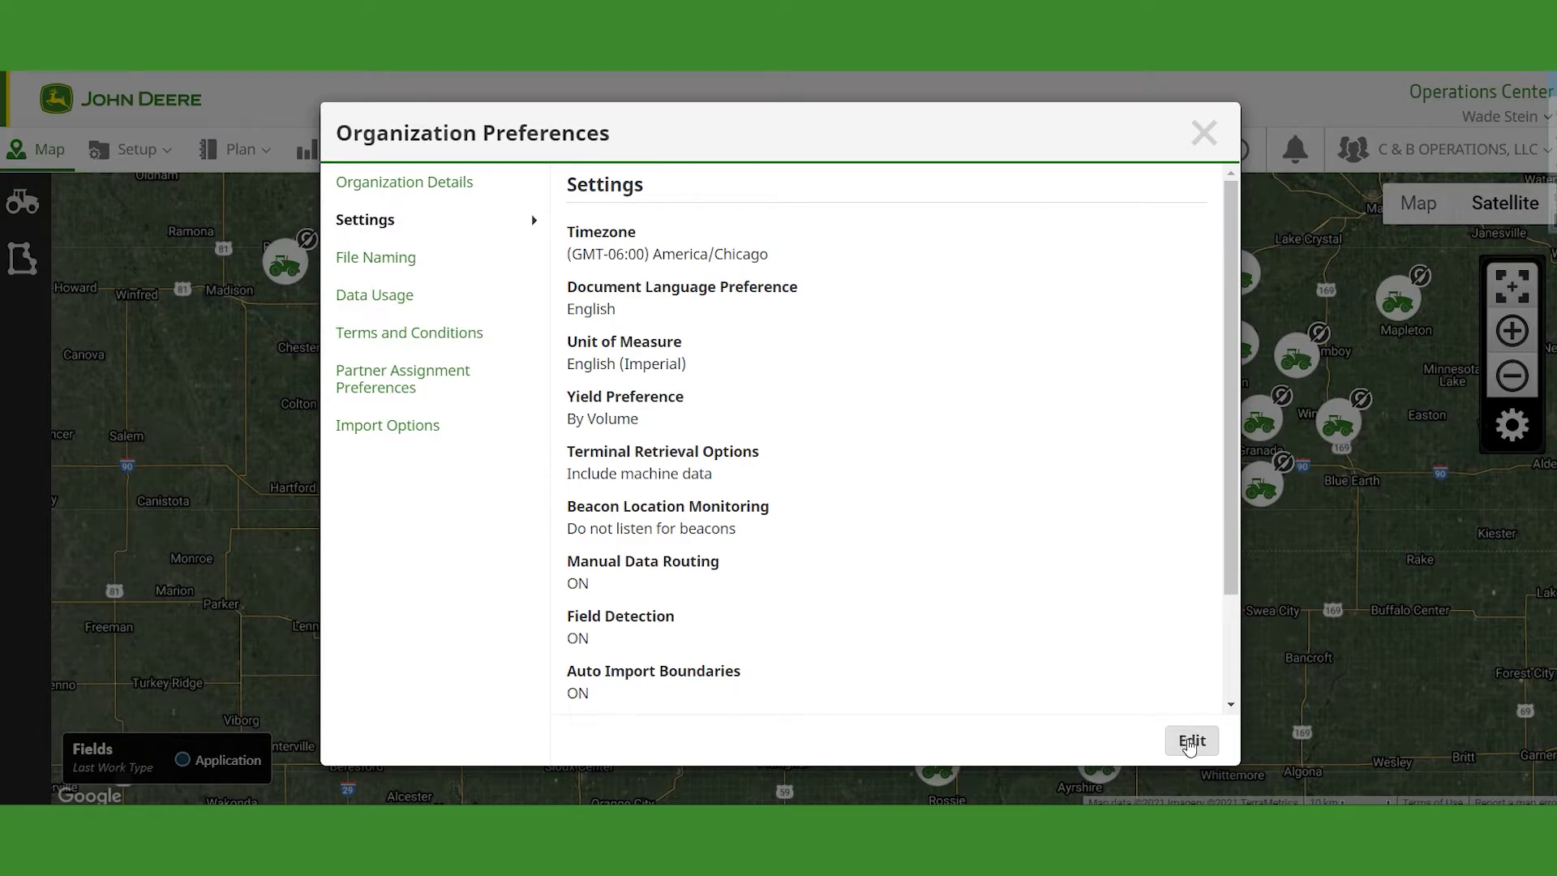
scroll(1127, 592, "down", 3)
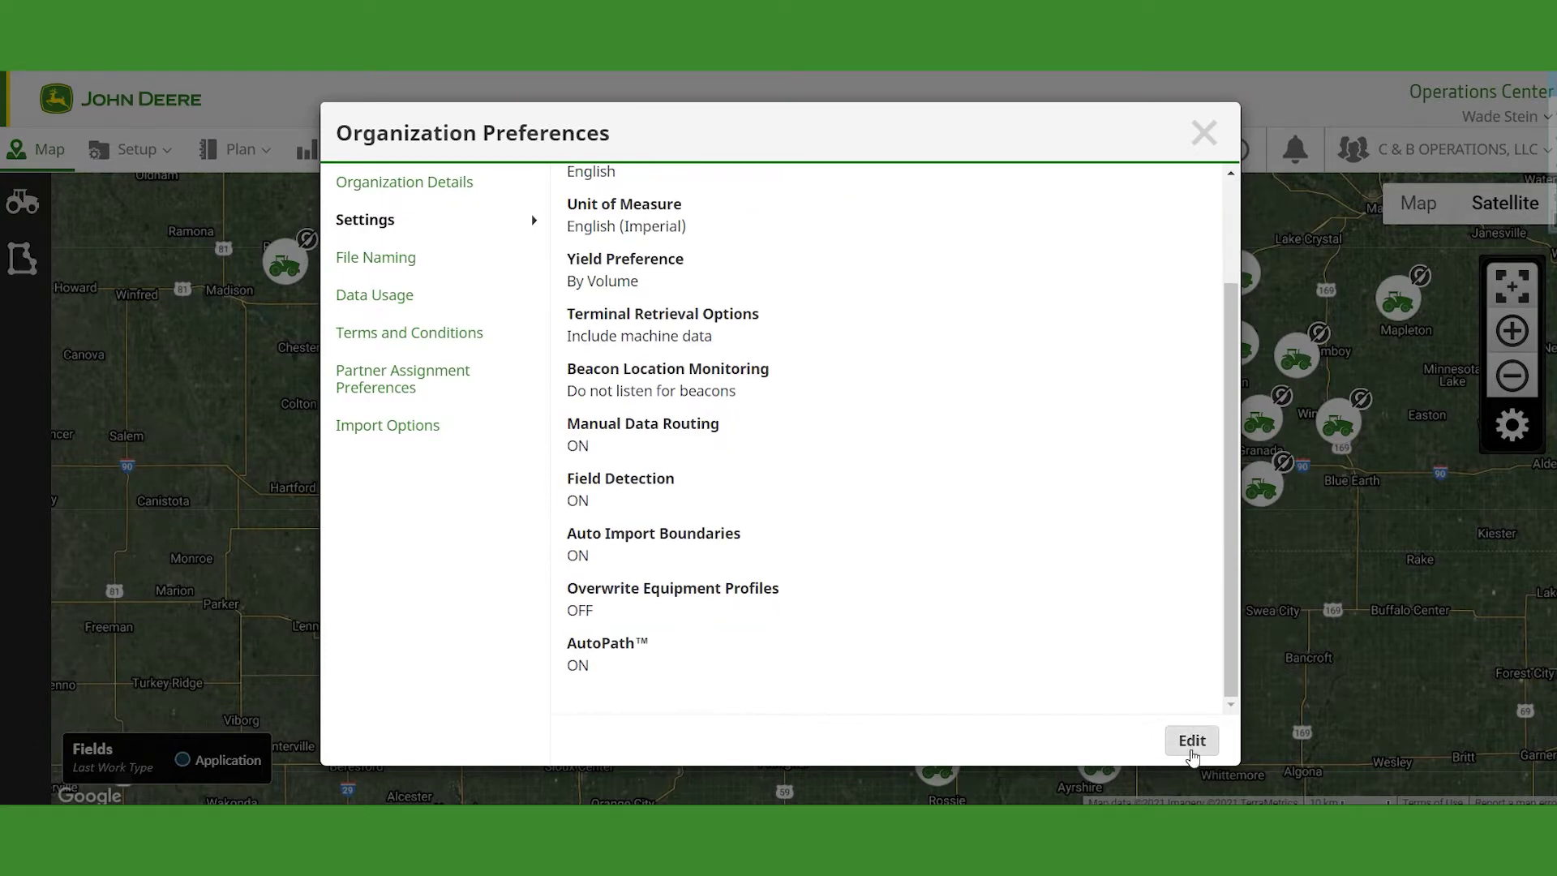
left_click(1197, 747)
Step: Leave AutoPath switched on, save the organization settings and close the dialog
scroll(1070, 605, "down", 2)
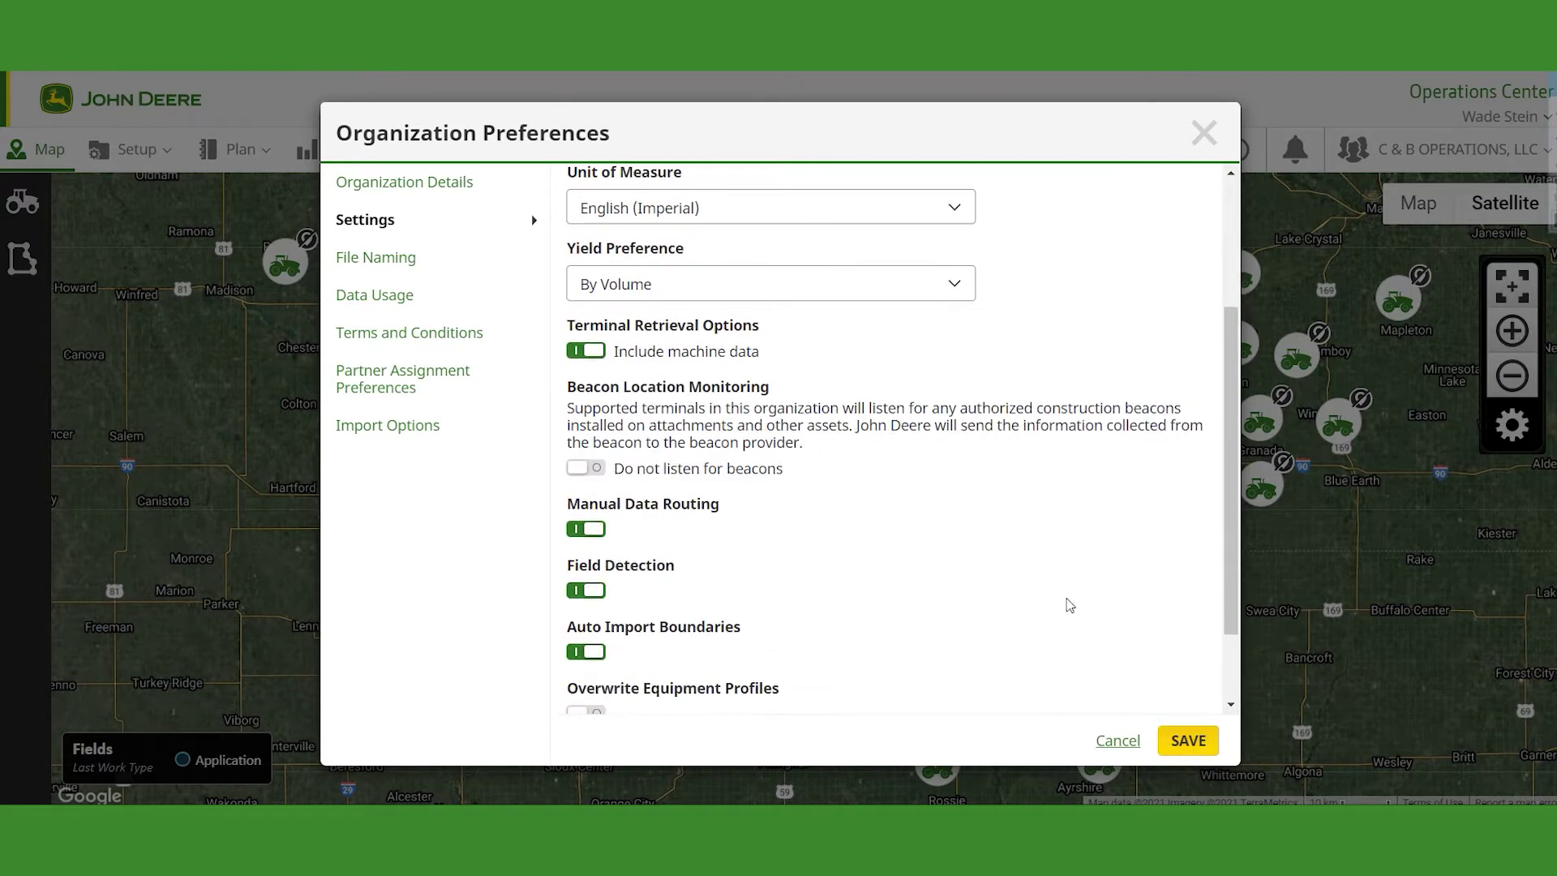
scroll(1071, 606, "down", 2)
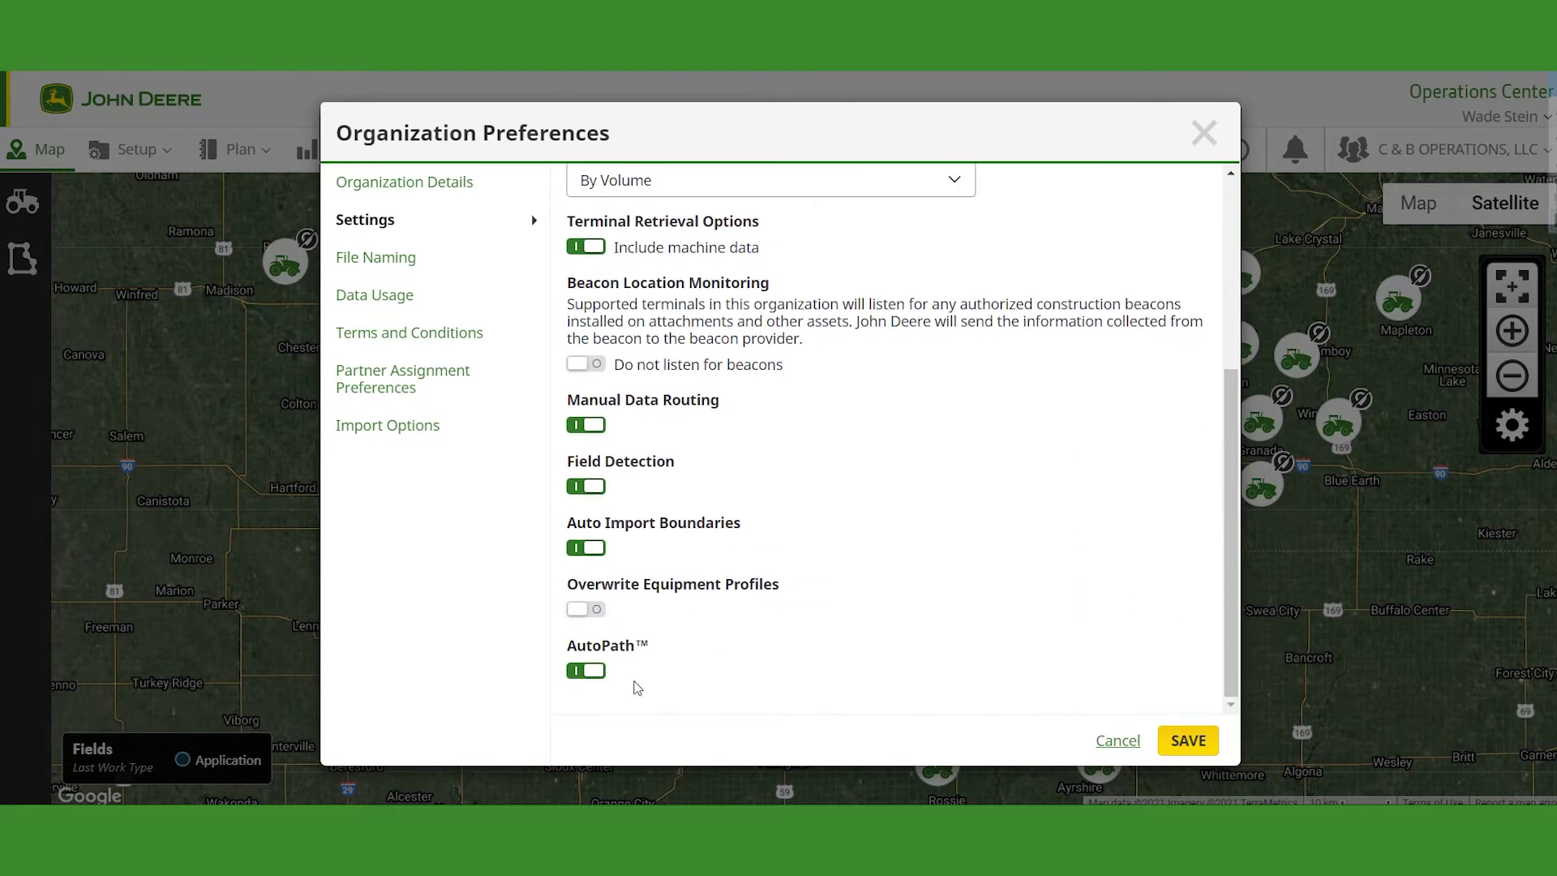
left_click(600, 680)
left_click(601, 678)
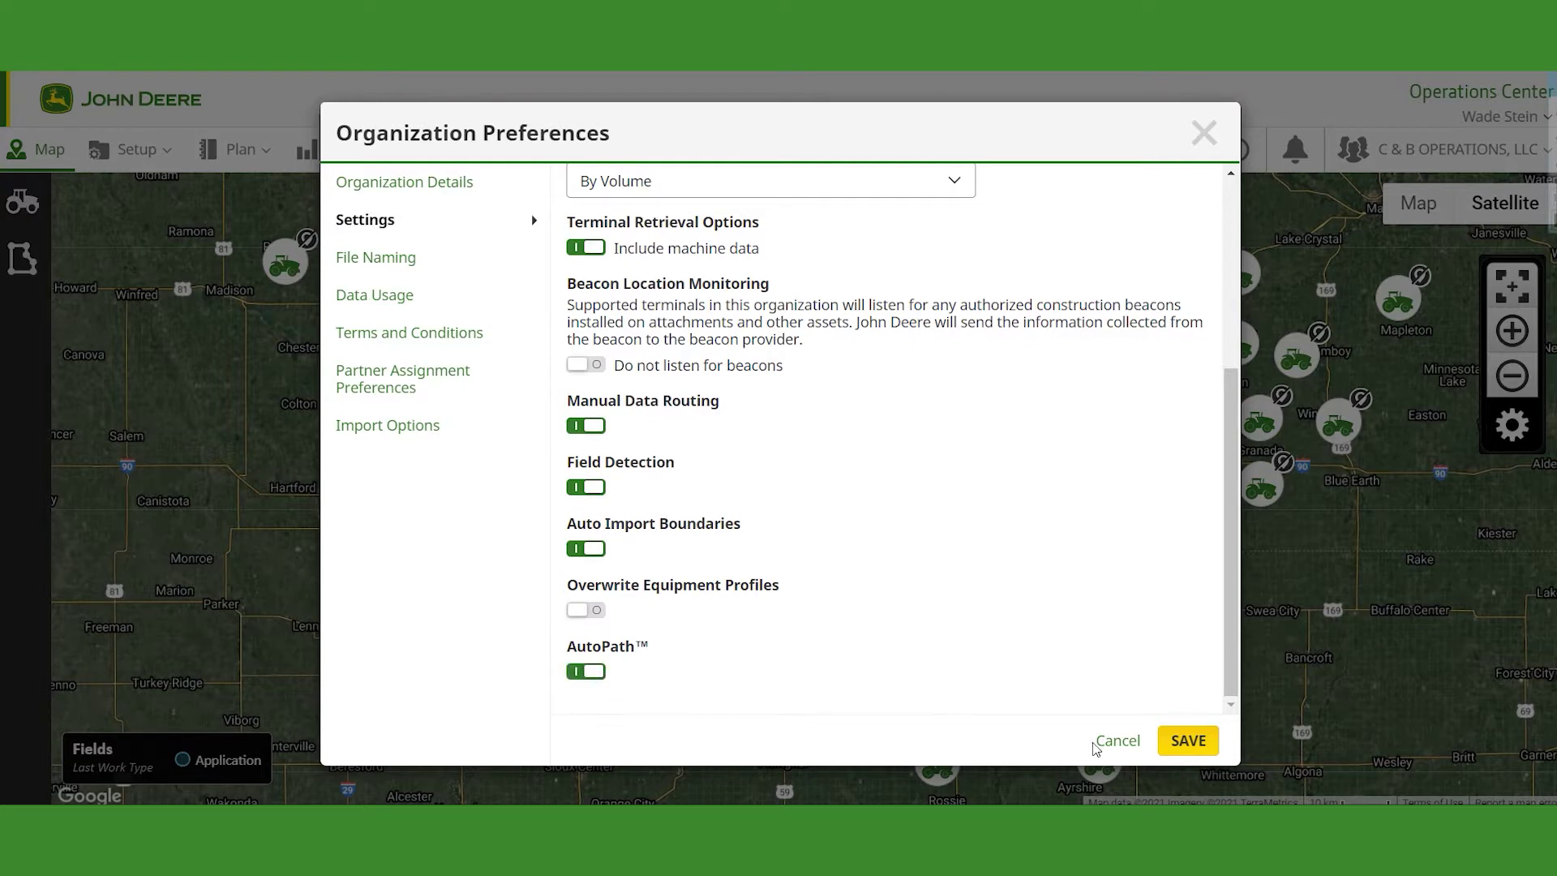
left_click(1188, 740)
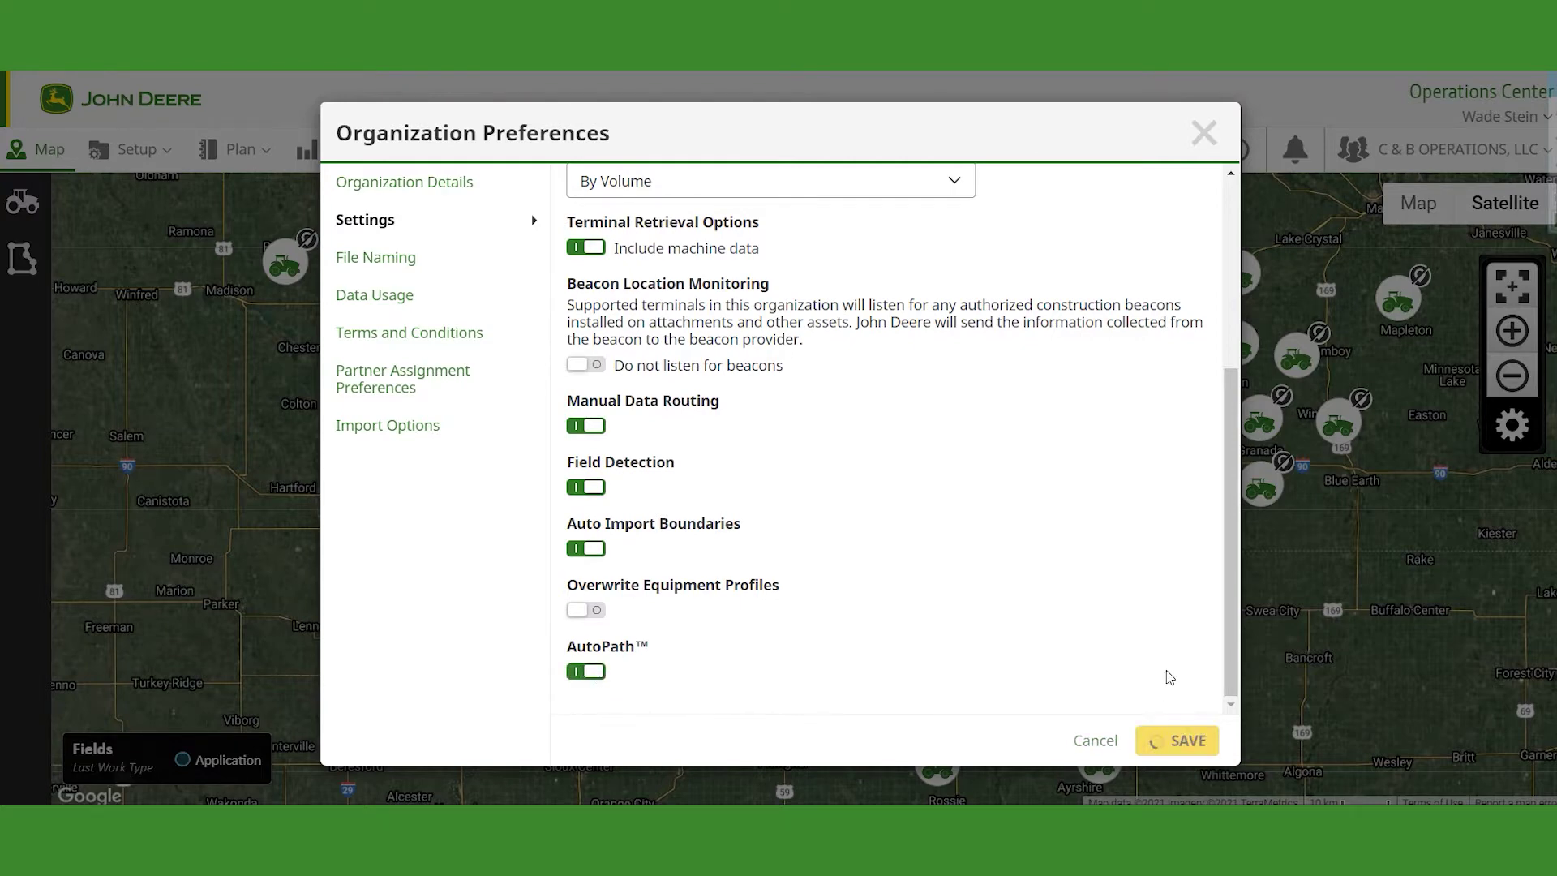
left_click(1205, 133)
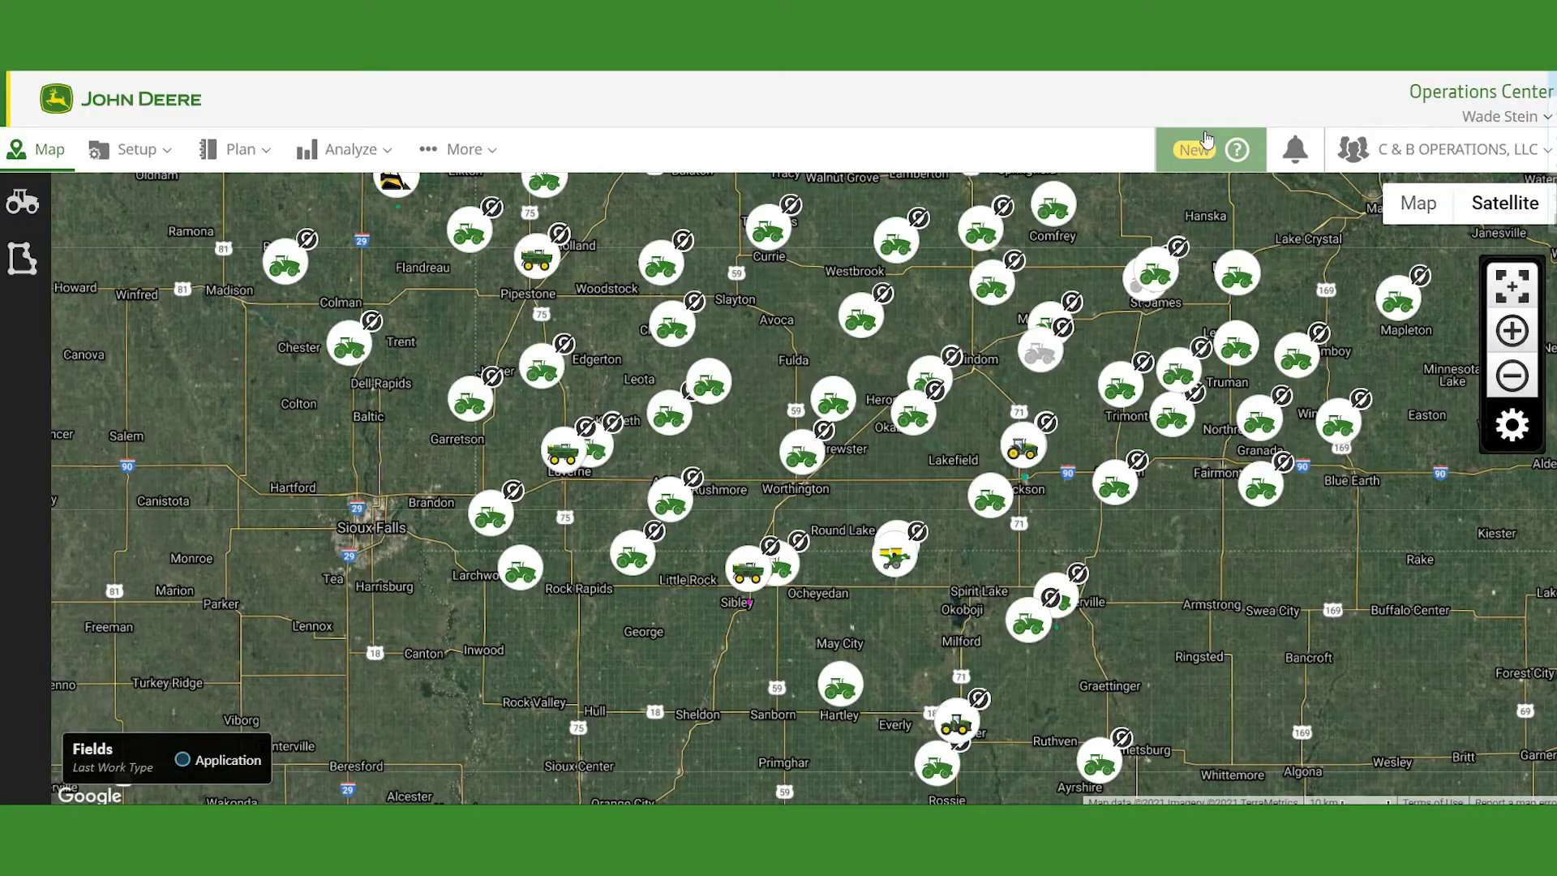
Step: Start a setup file named 'demo' for the GreenStar 3 2630 / Generation 4 CommandCenter display
left_click(159, 158)
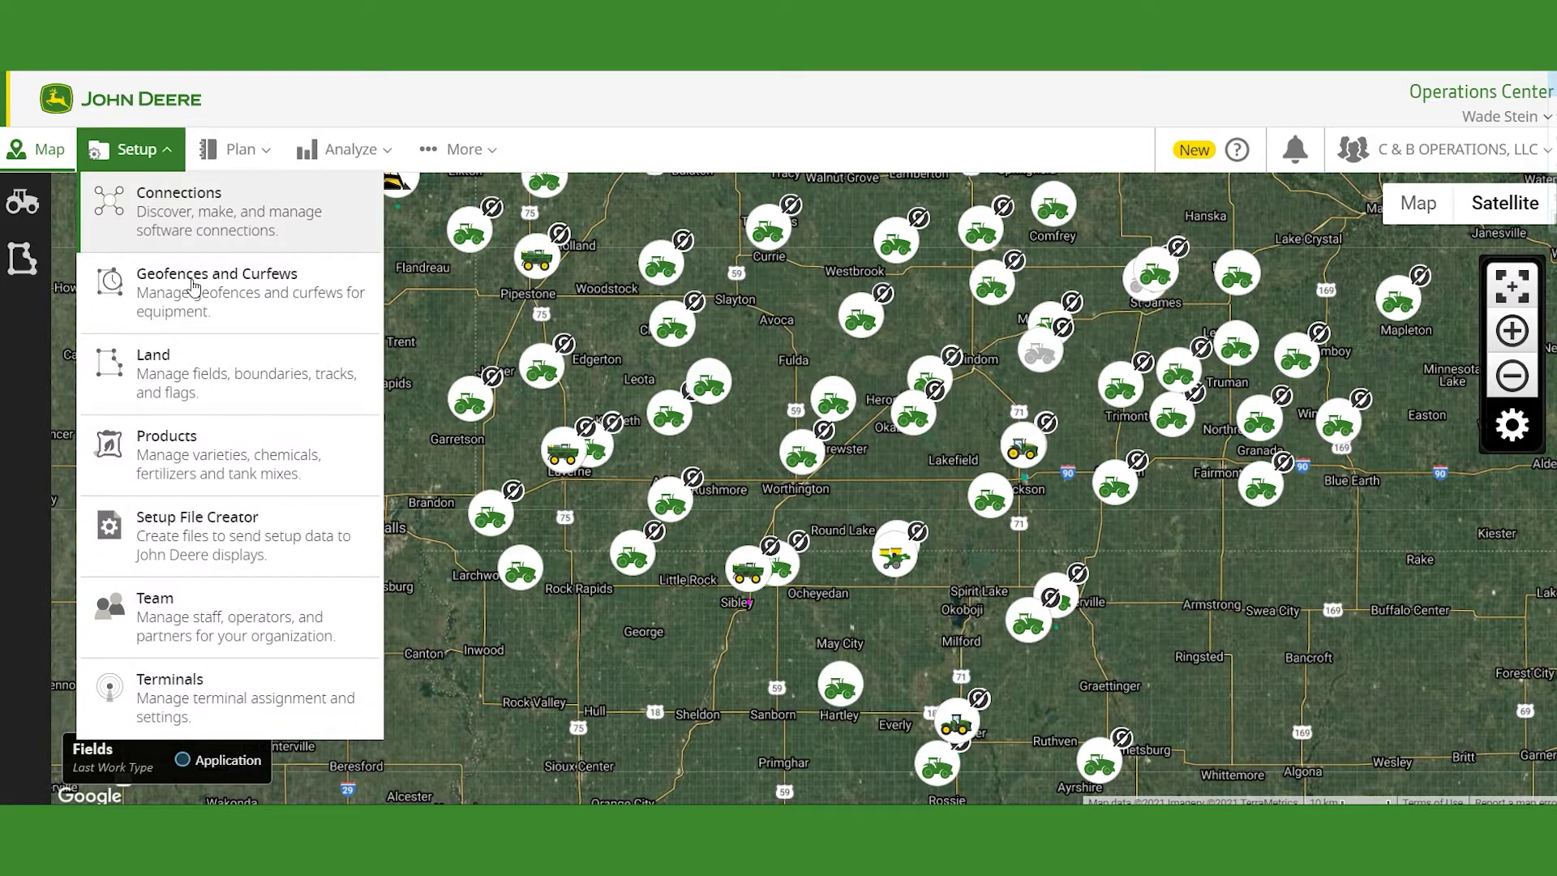
left_click(207, 549)
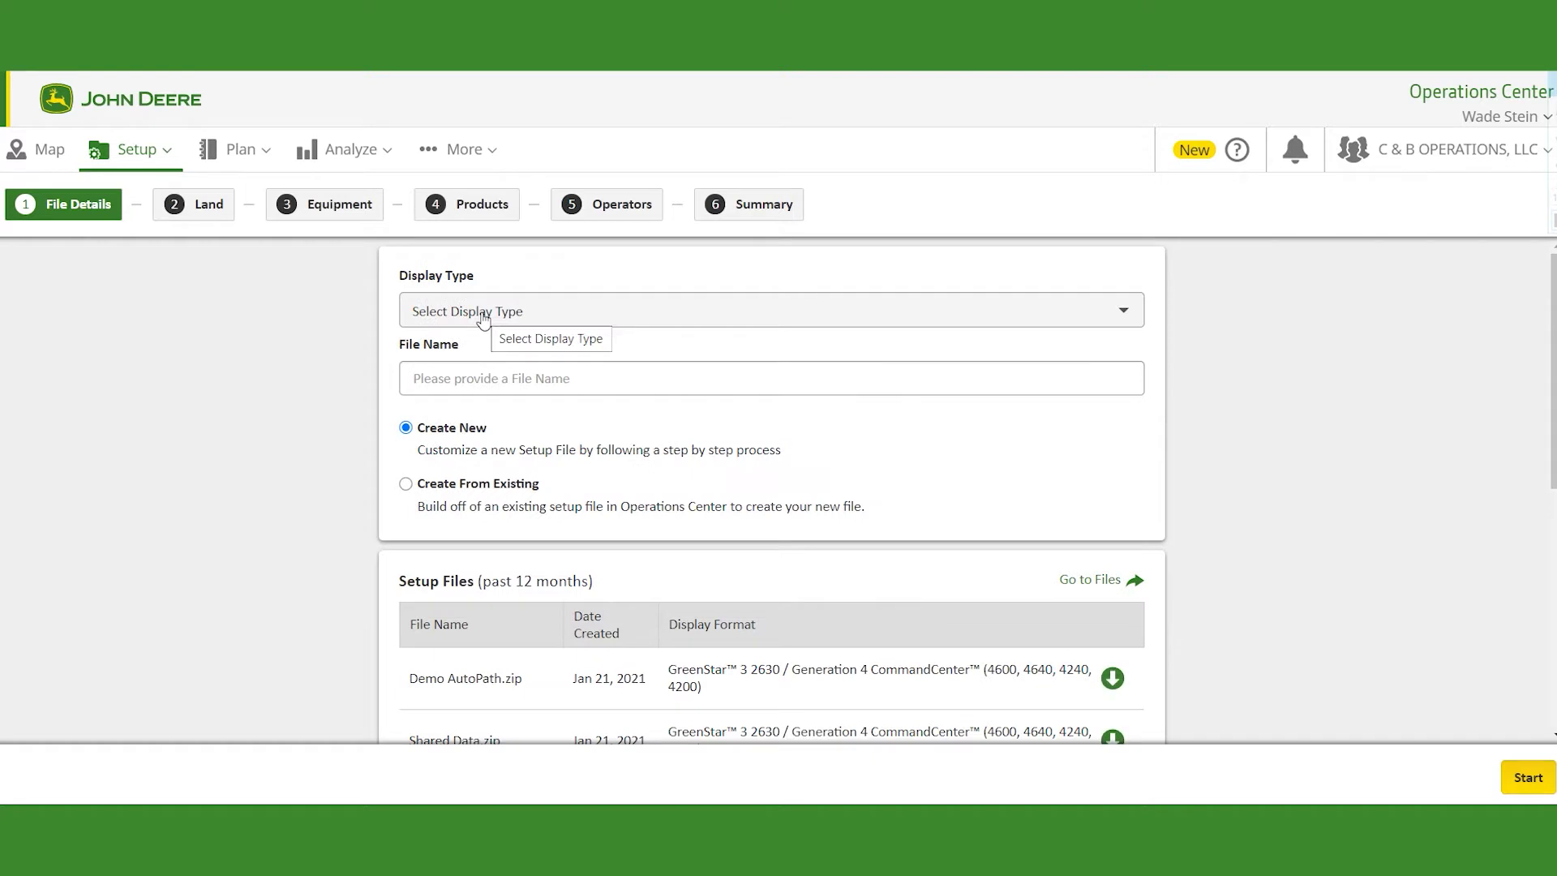
left_click(483, 320)
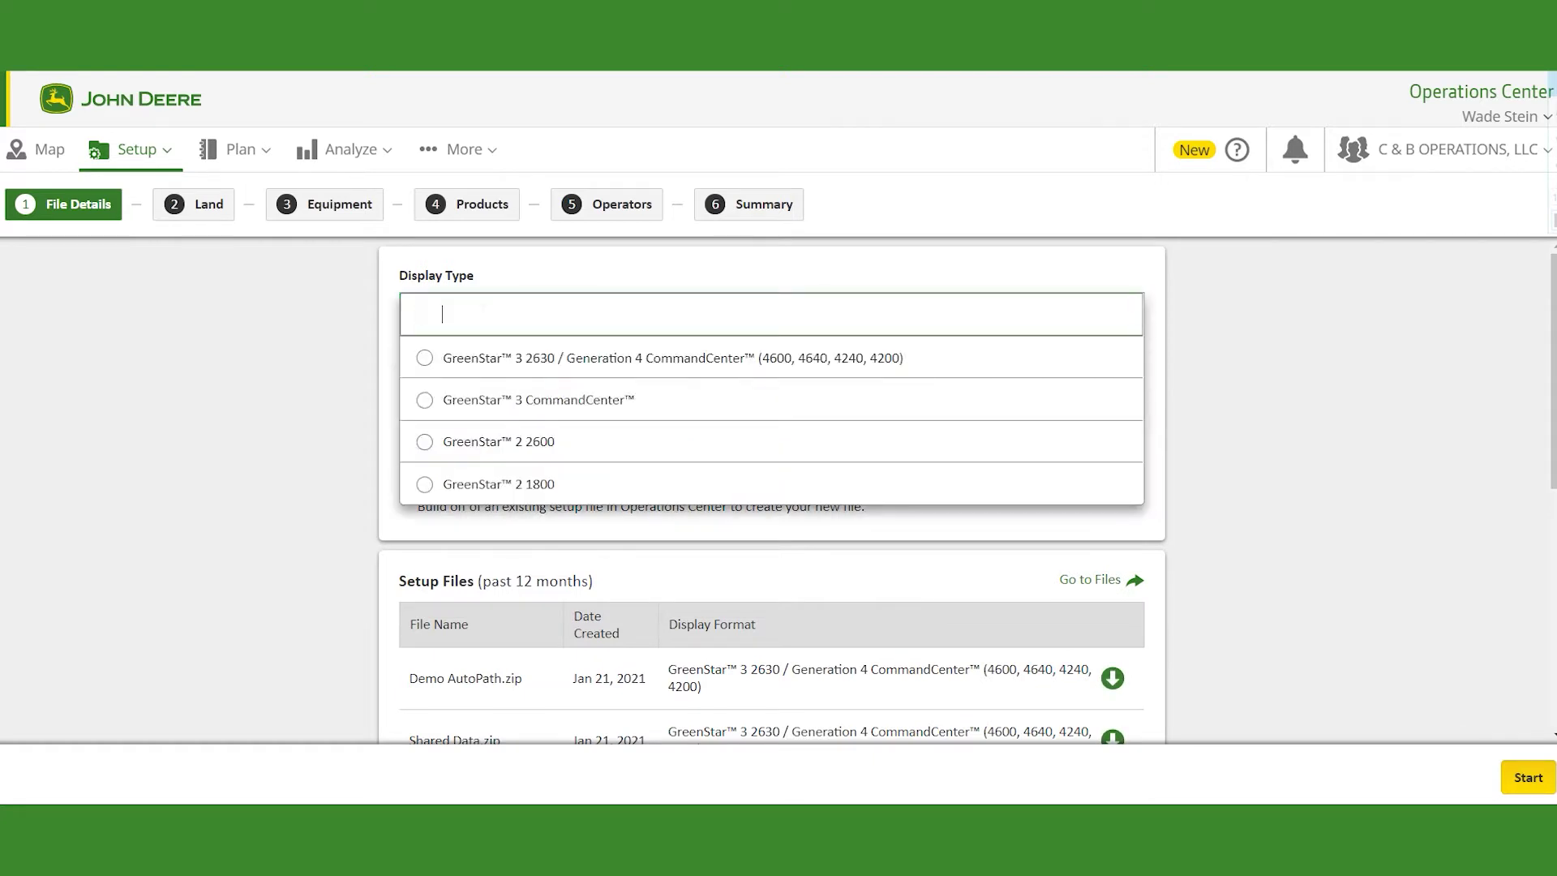
left_click(509, 362)
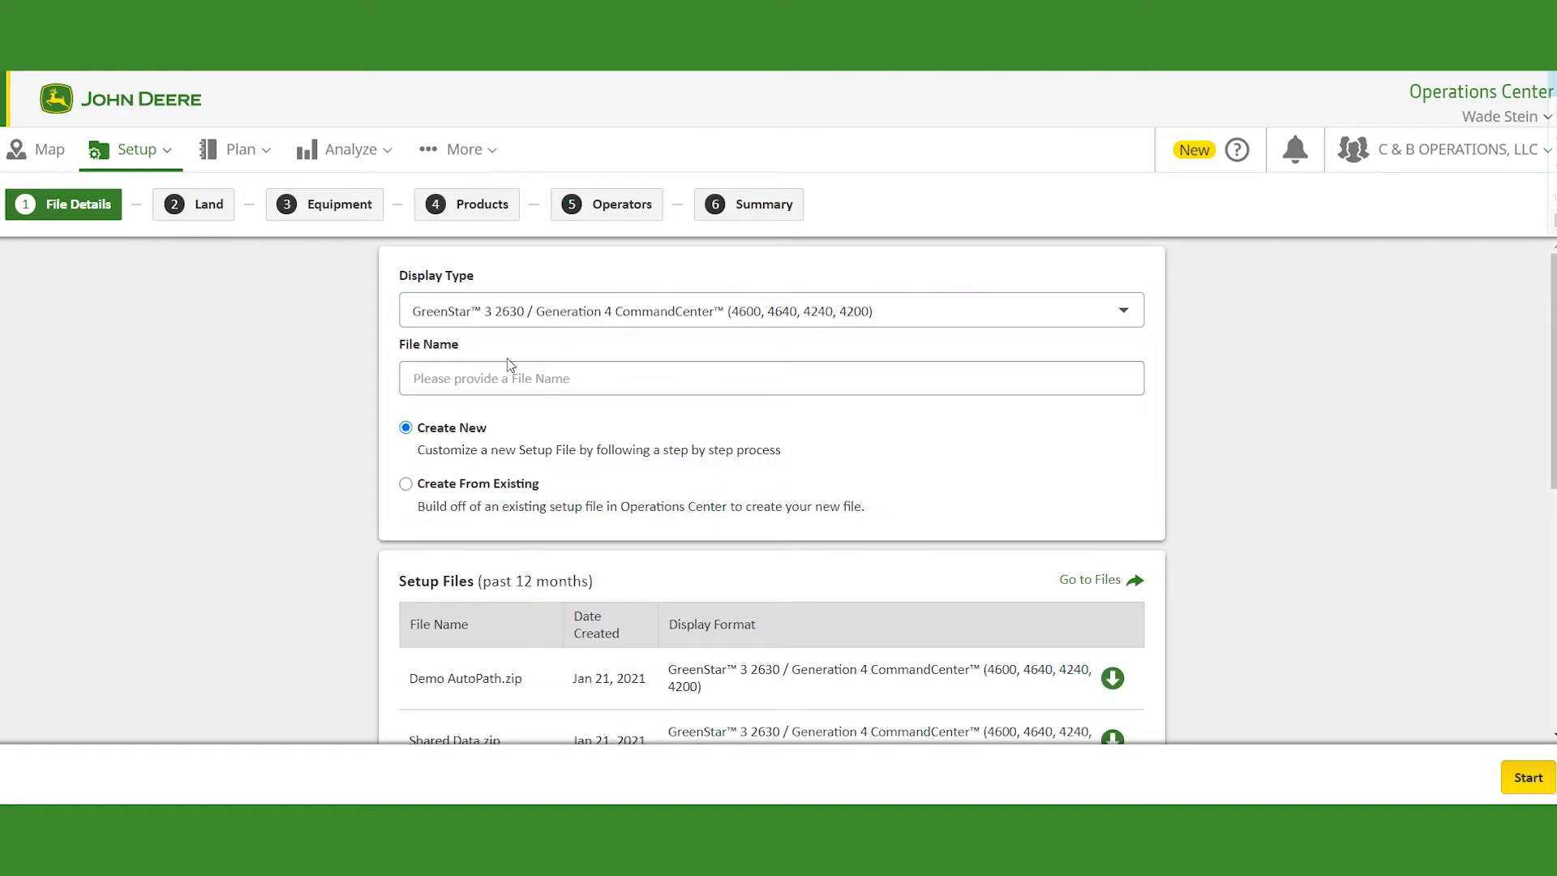
left_click(413, 378)
type("demo")
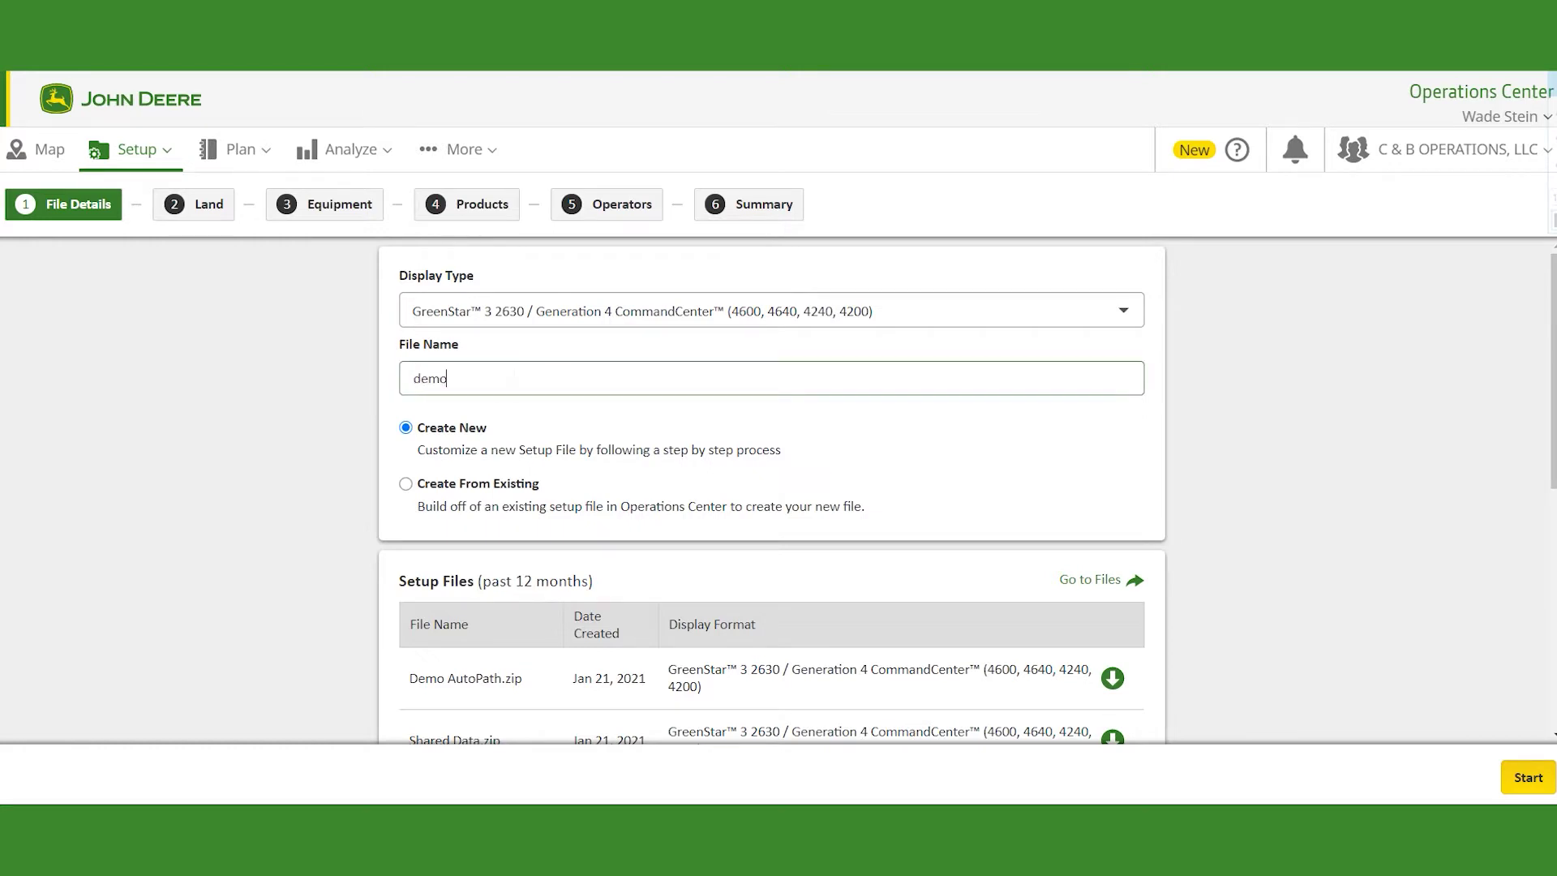
Step: Base the new file on the existing Demo AutoPath.zip setup file
left_click(405, 484)
scroll(503, 497, "down", 3)
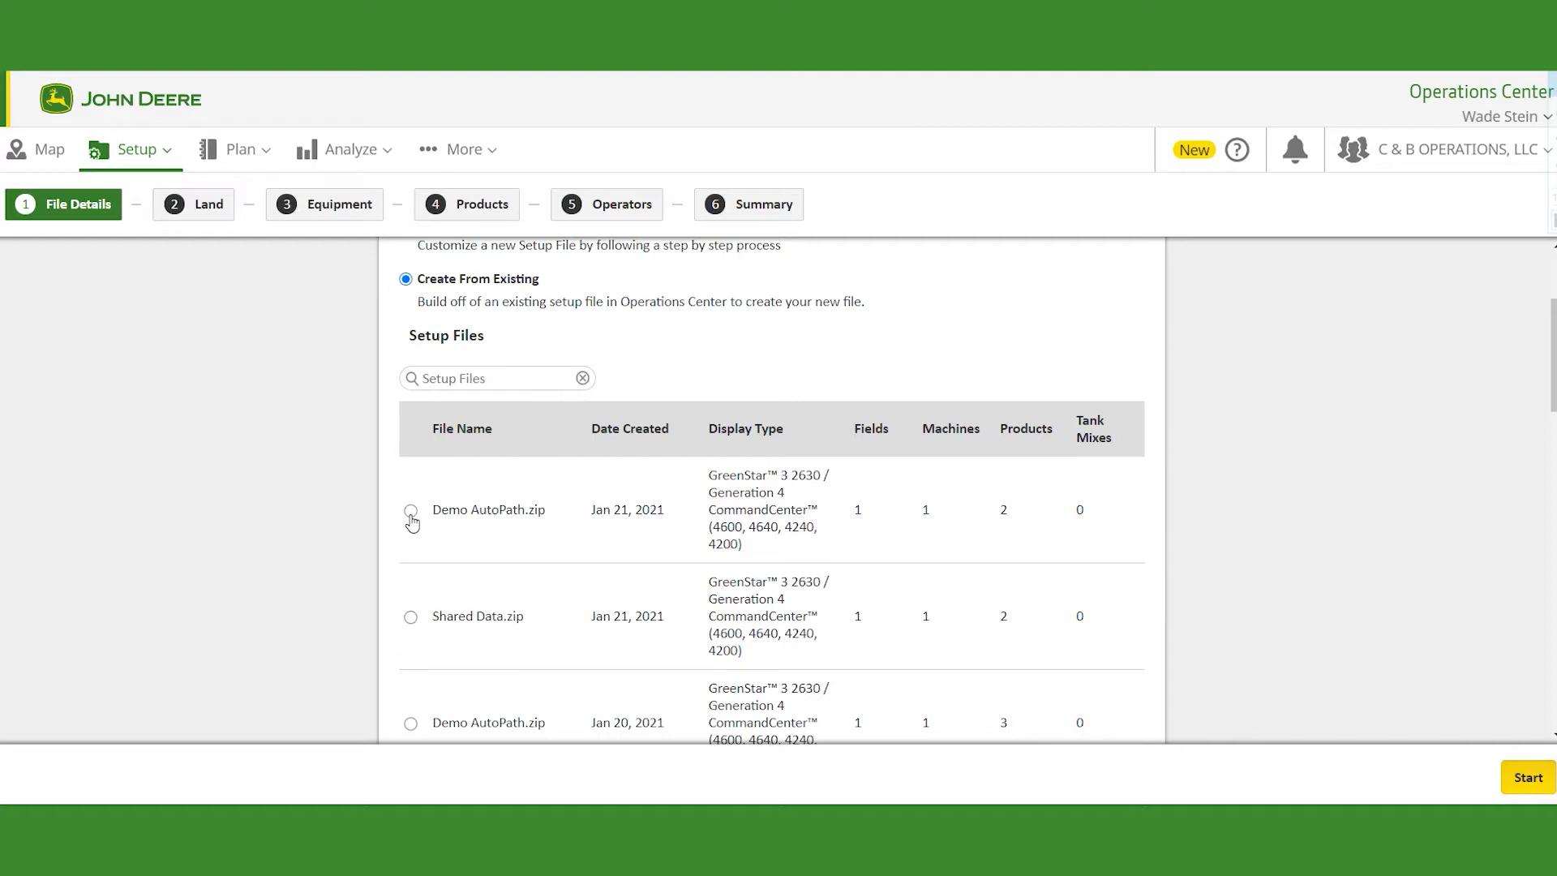
left_click(411, 516)
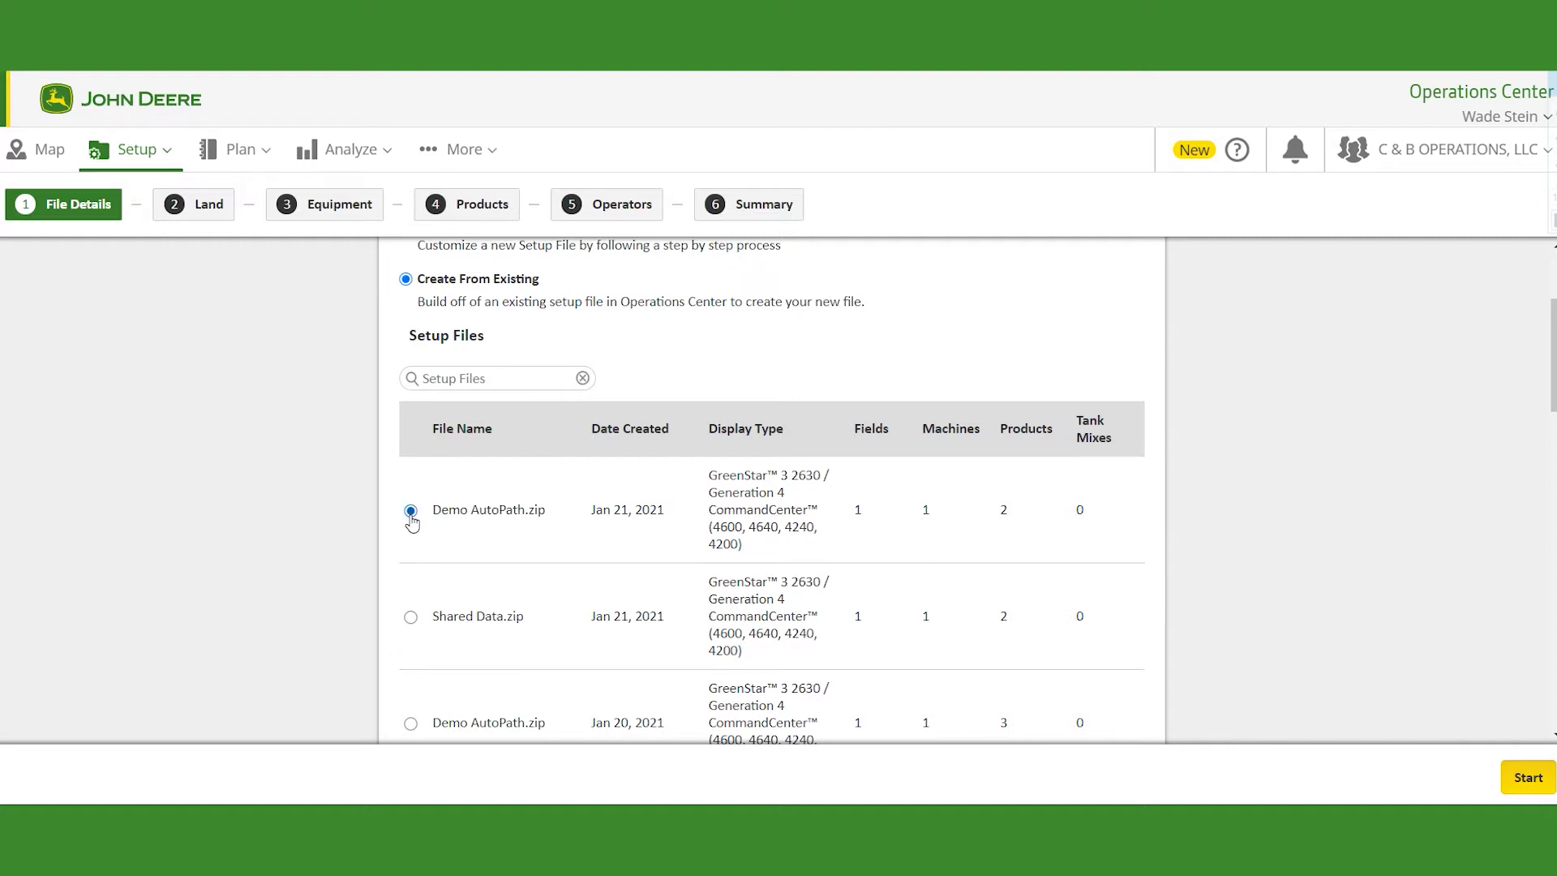
Step: Begin the wizard at the Land step, review the field assets, and list AutoPath source operations
left_click(1528, 779)
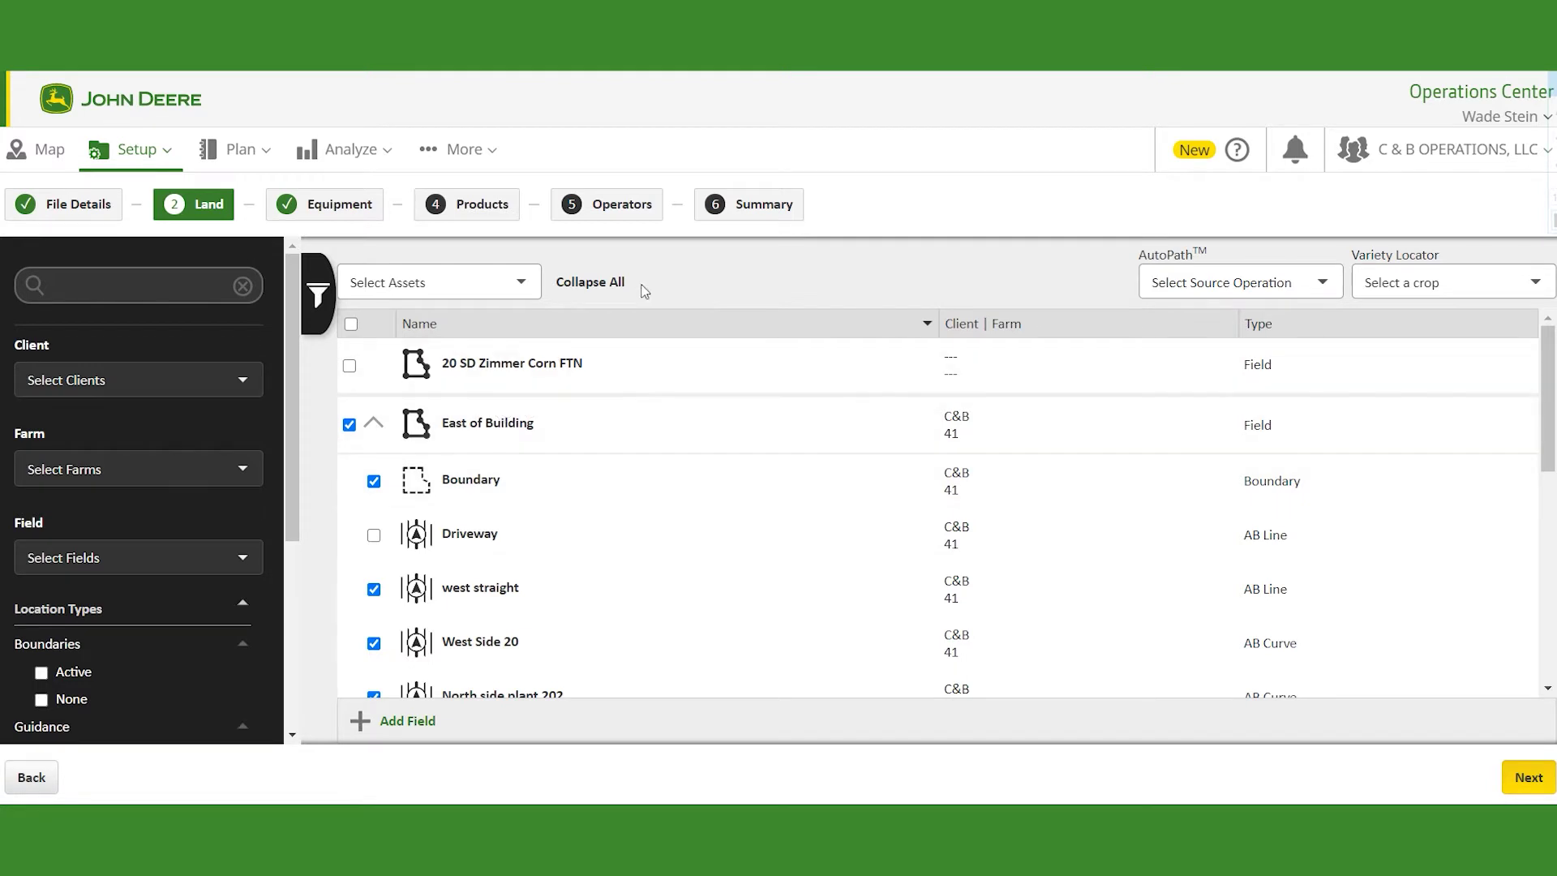
scroll(695, 492, "down", 1)
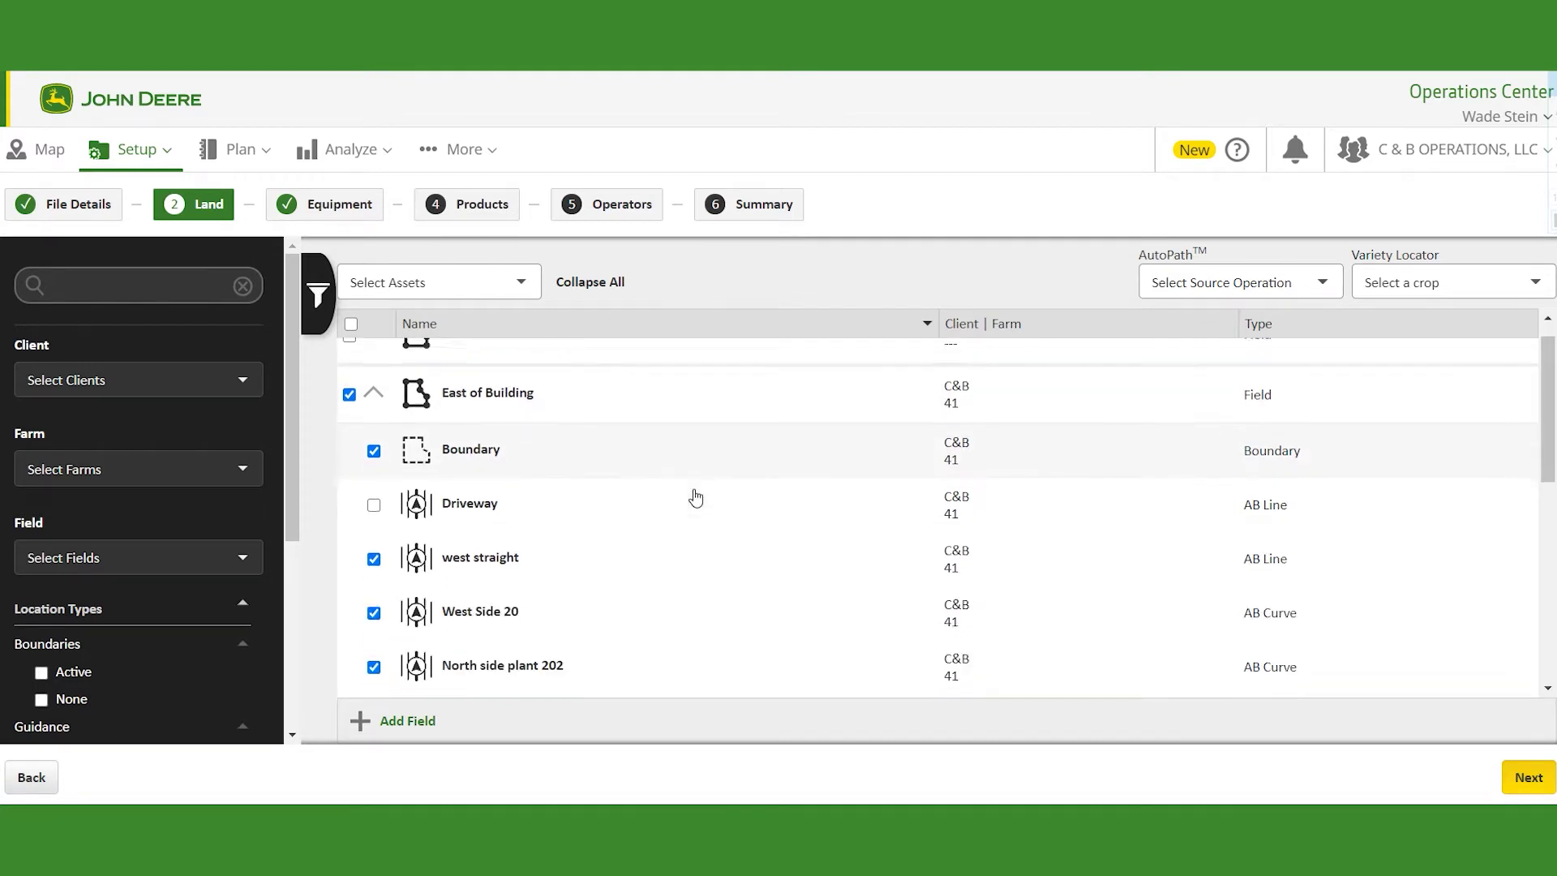
scroll(695, 491, "down", 1)
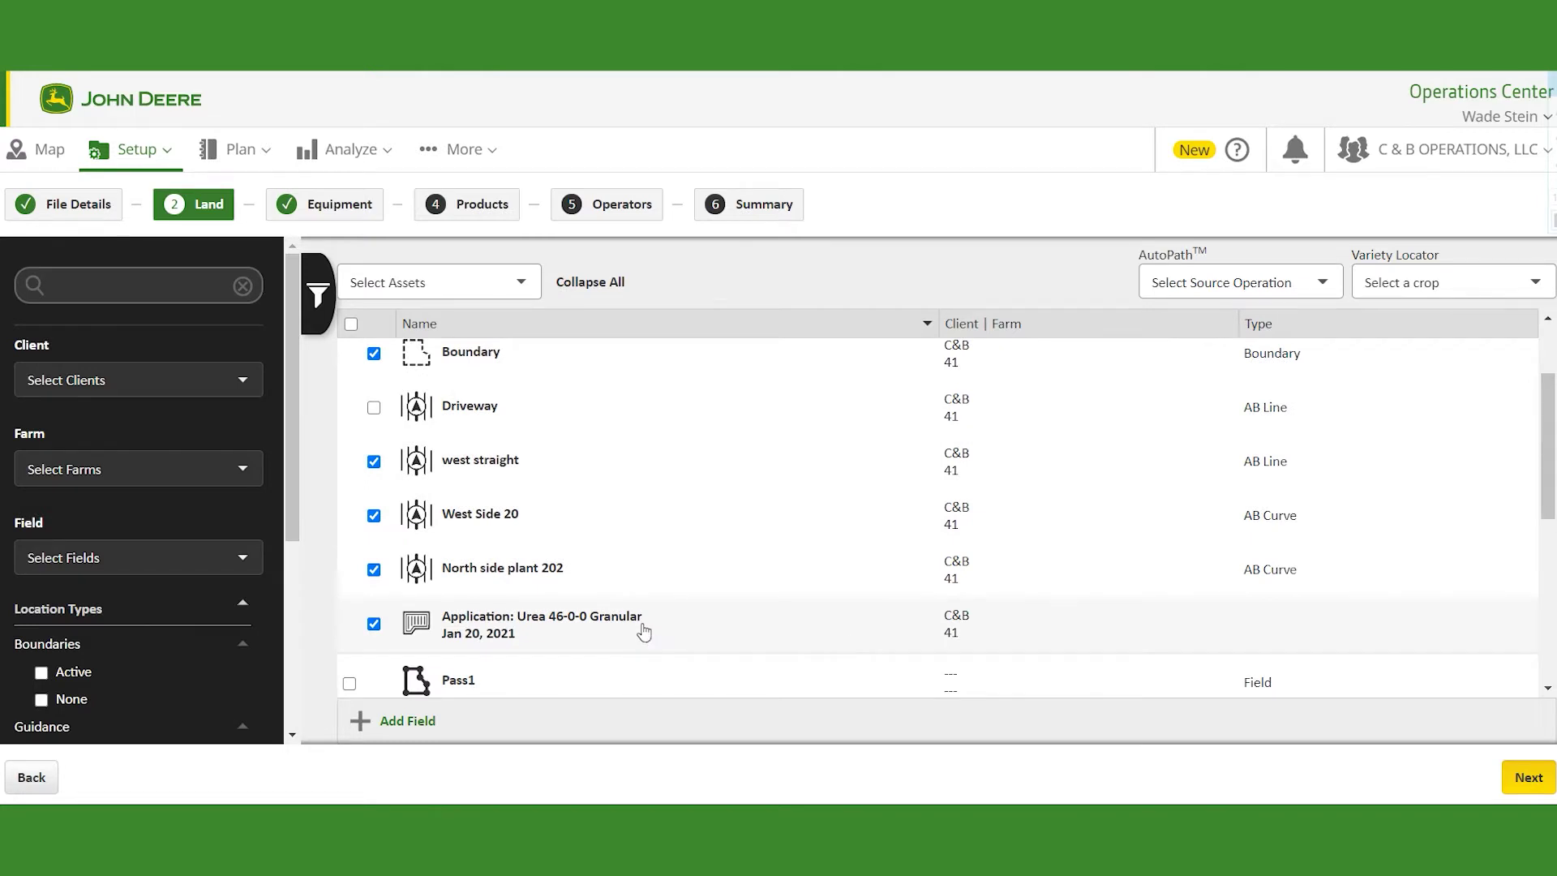
left_click(1323, 286)
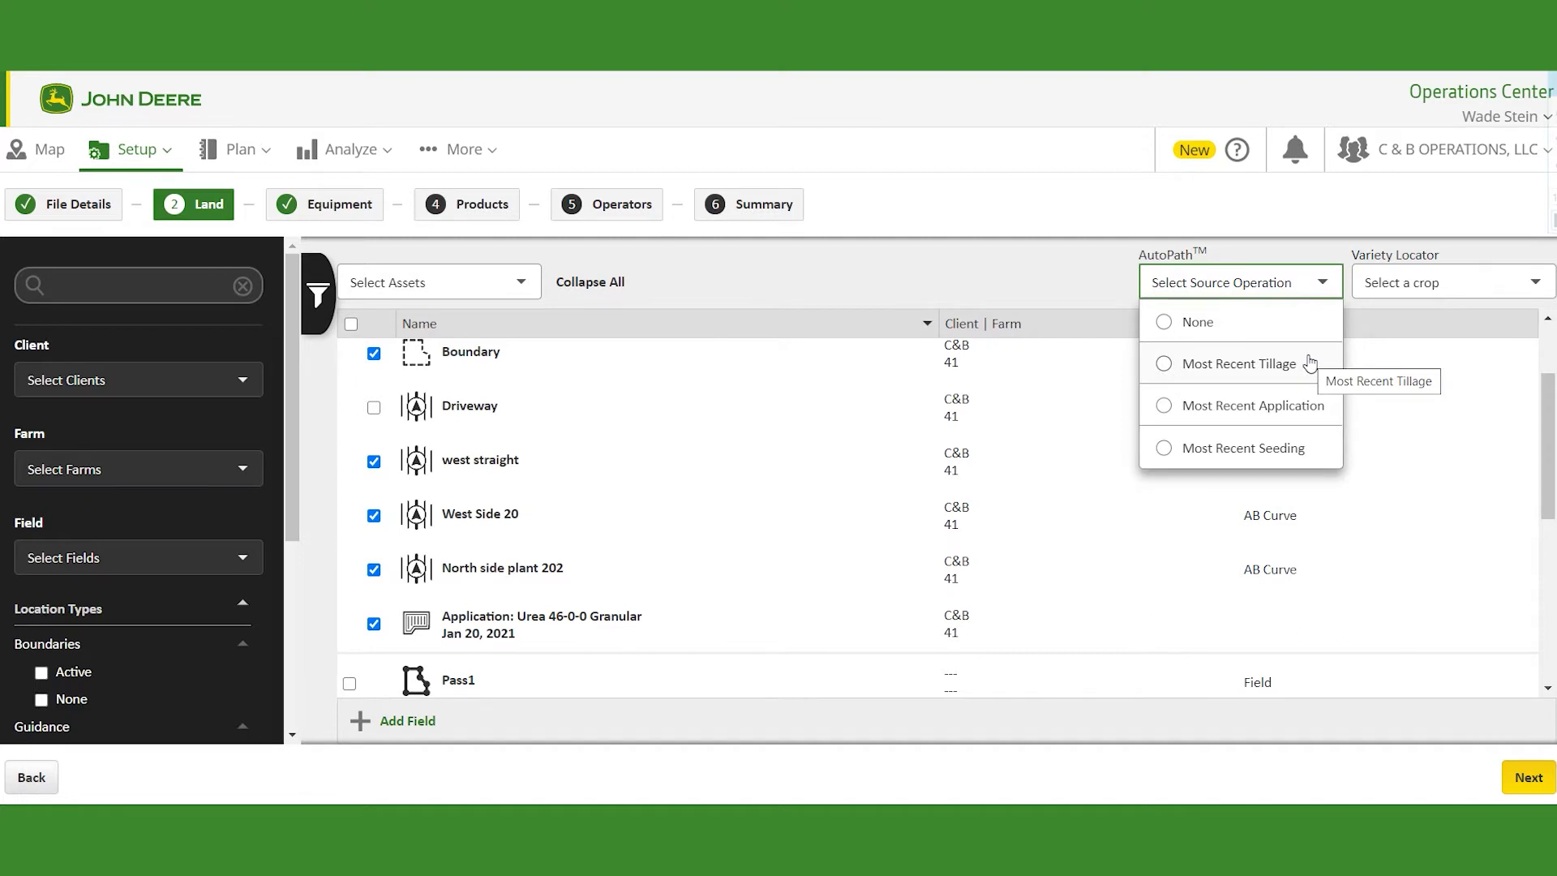
Step: Use the most recent application as AutoPath source with boundary, guidance lines and Urea selected, then continue
left_click(1306, 408)
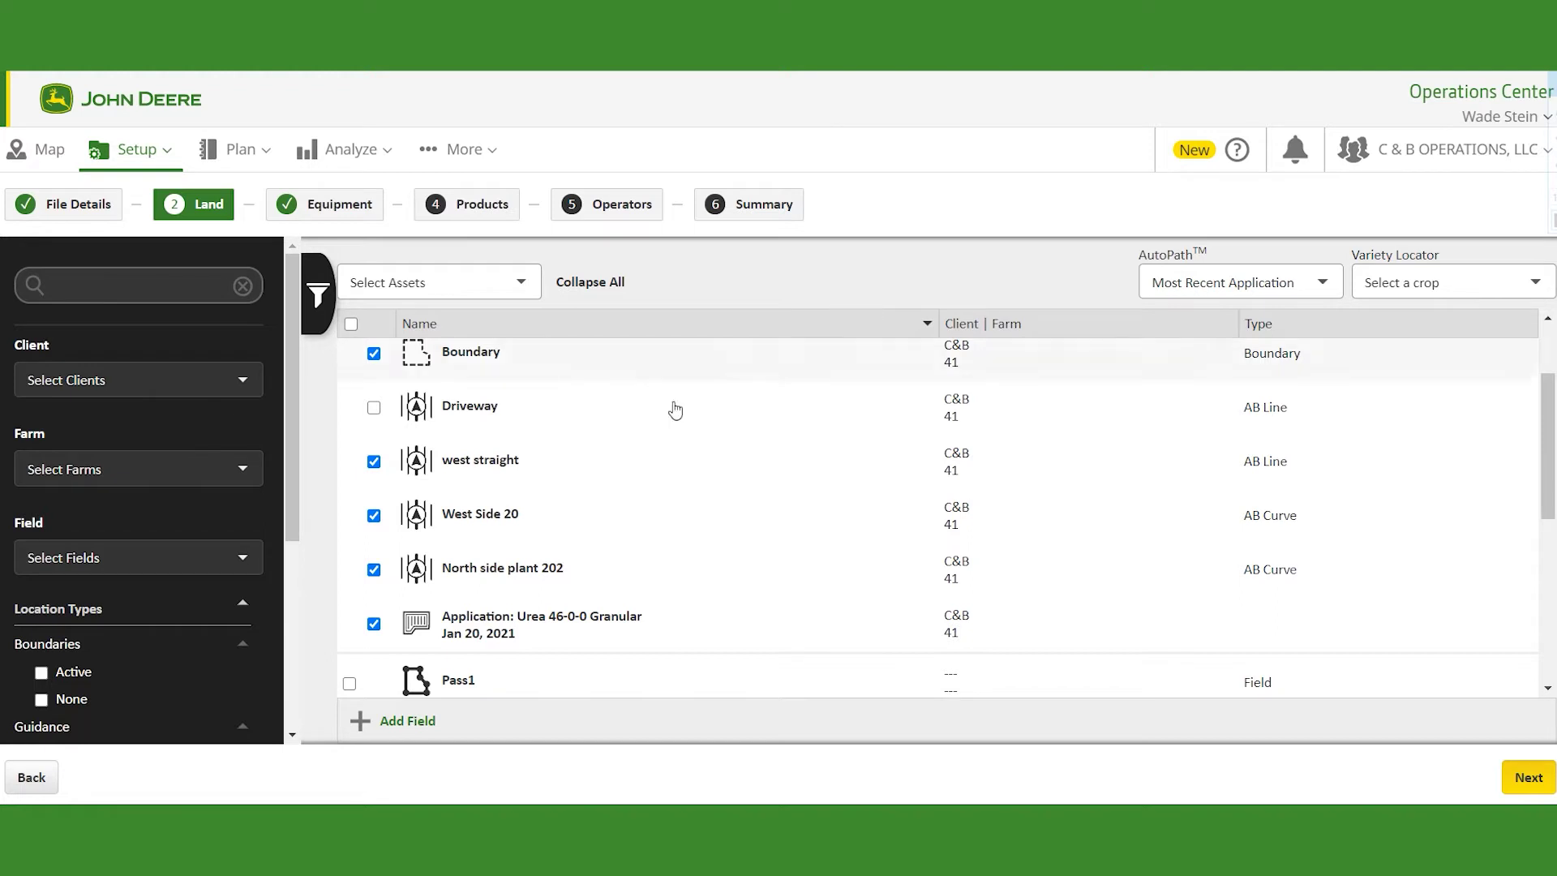
scroll(655, 432, "up", 1)
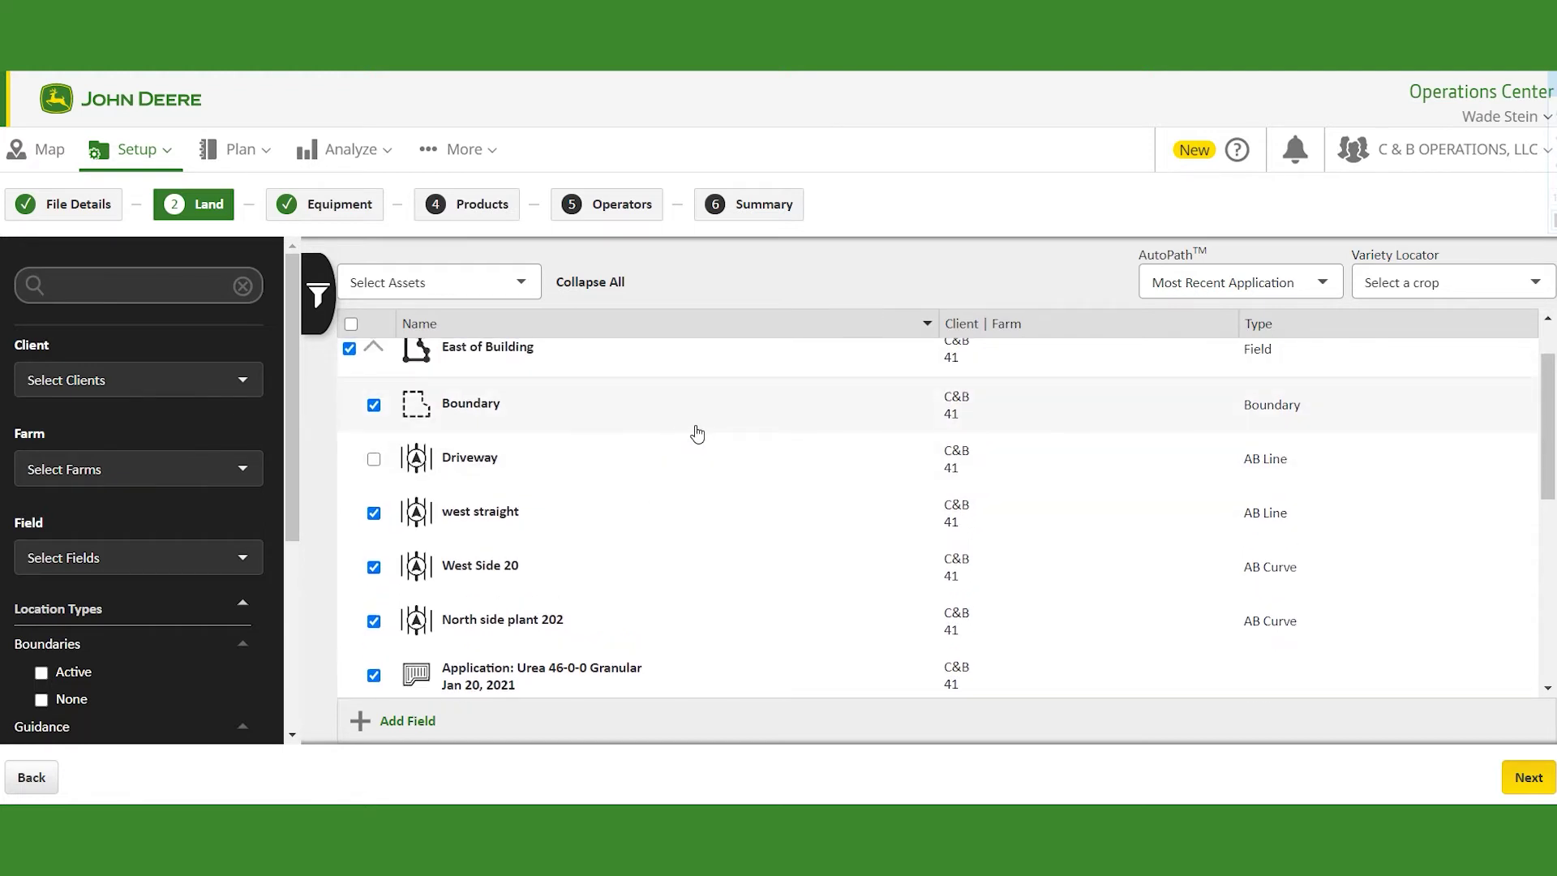
scroll(697, 433, "down", 1)
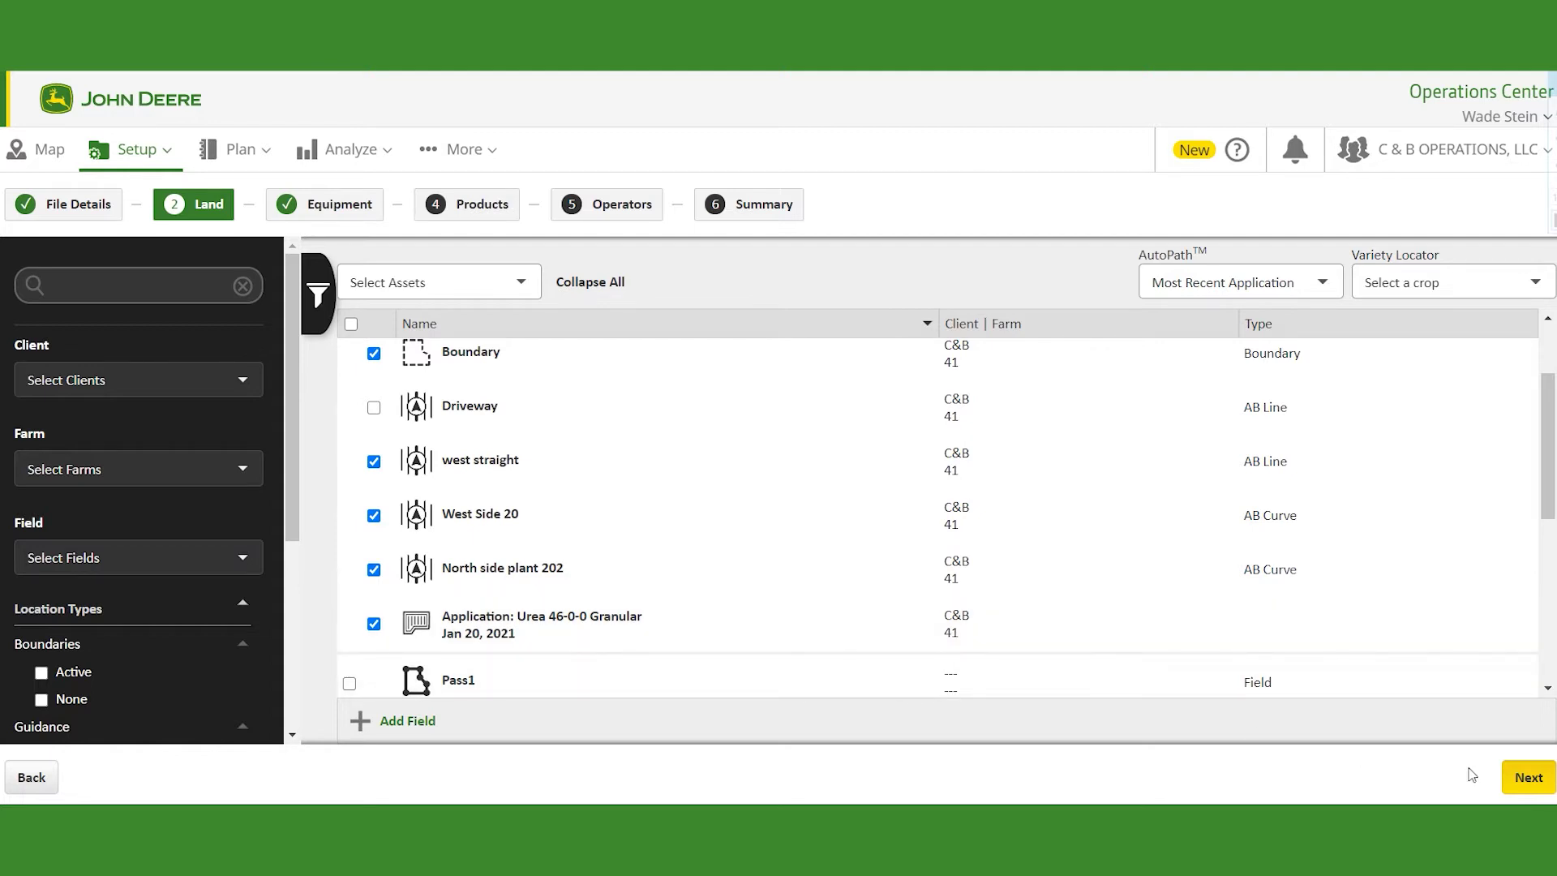
left_click(1531, 777)
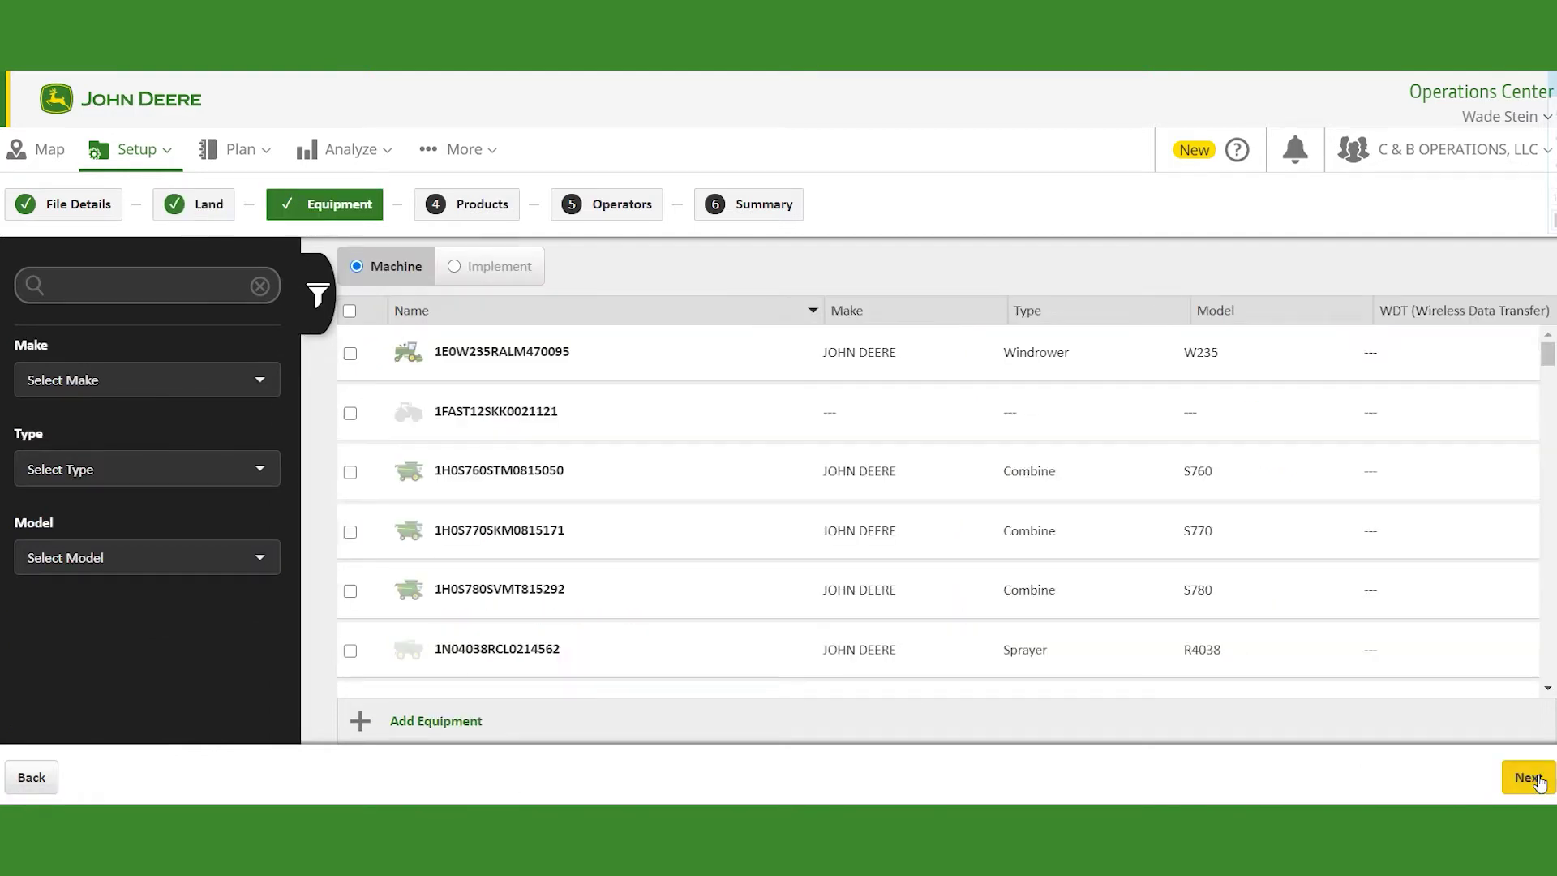
Step: Search equipment for '117', add the 8370R tractor beside the implements, and continue to Products
left_click(1531, 778)
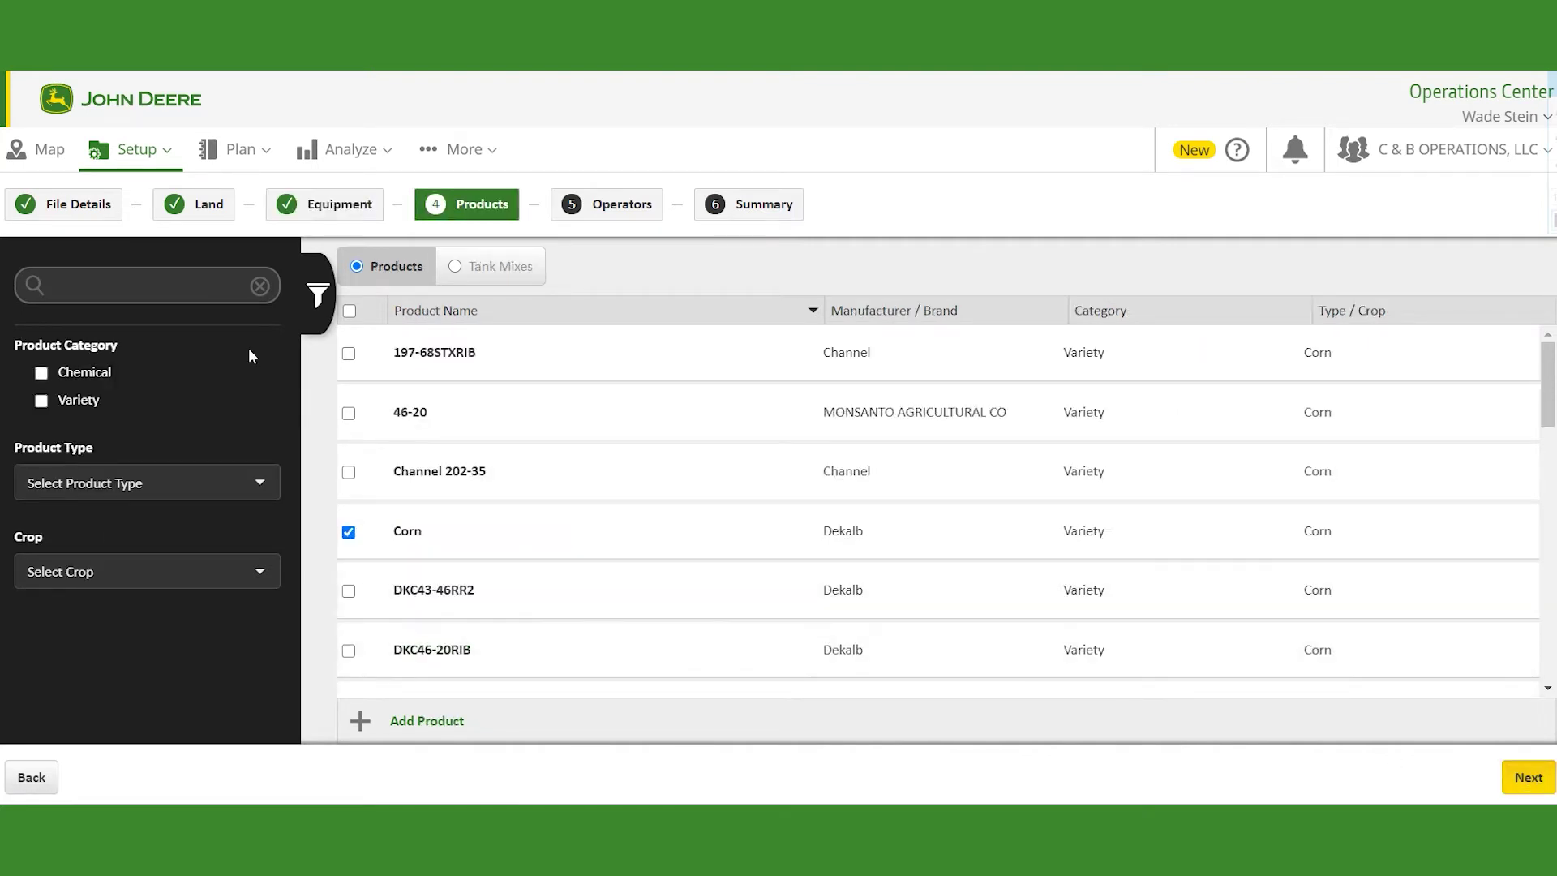
left_click(302, 207)
left_click(169, 280)
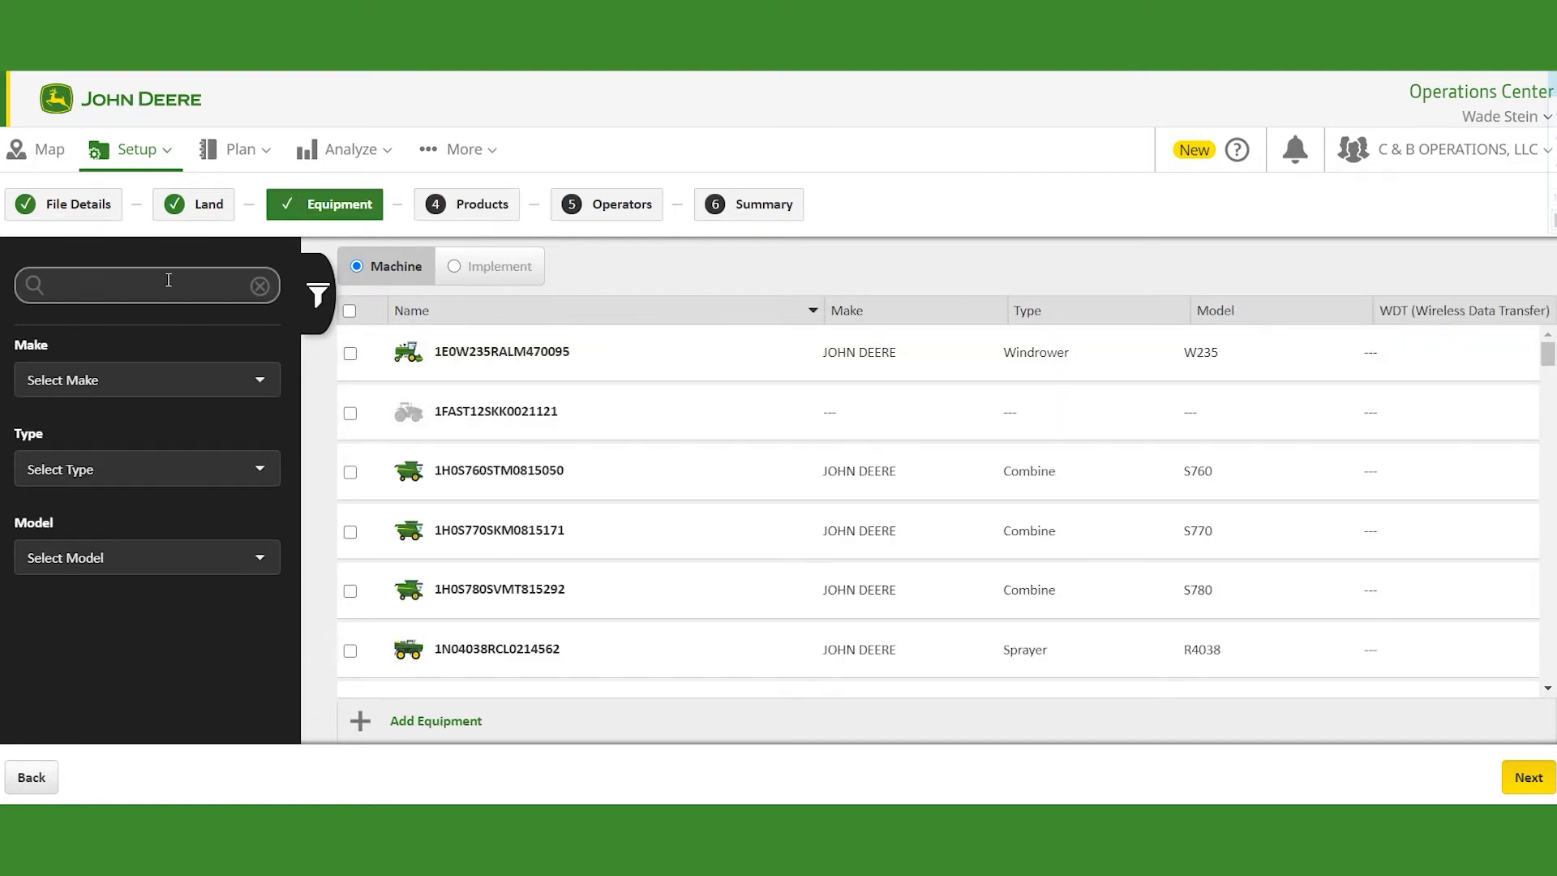
type("117")
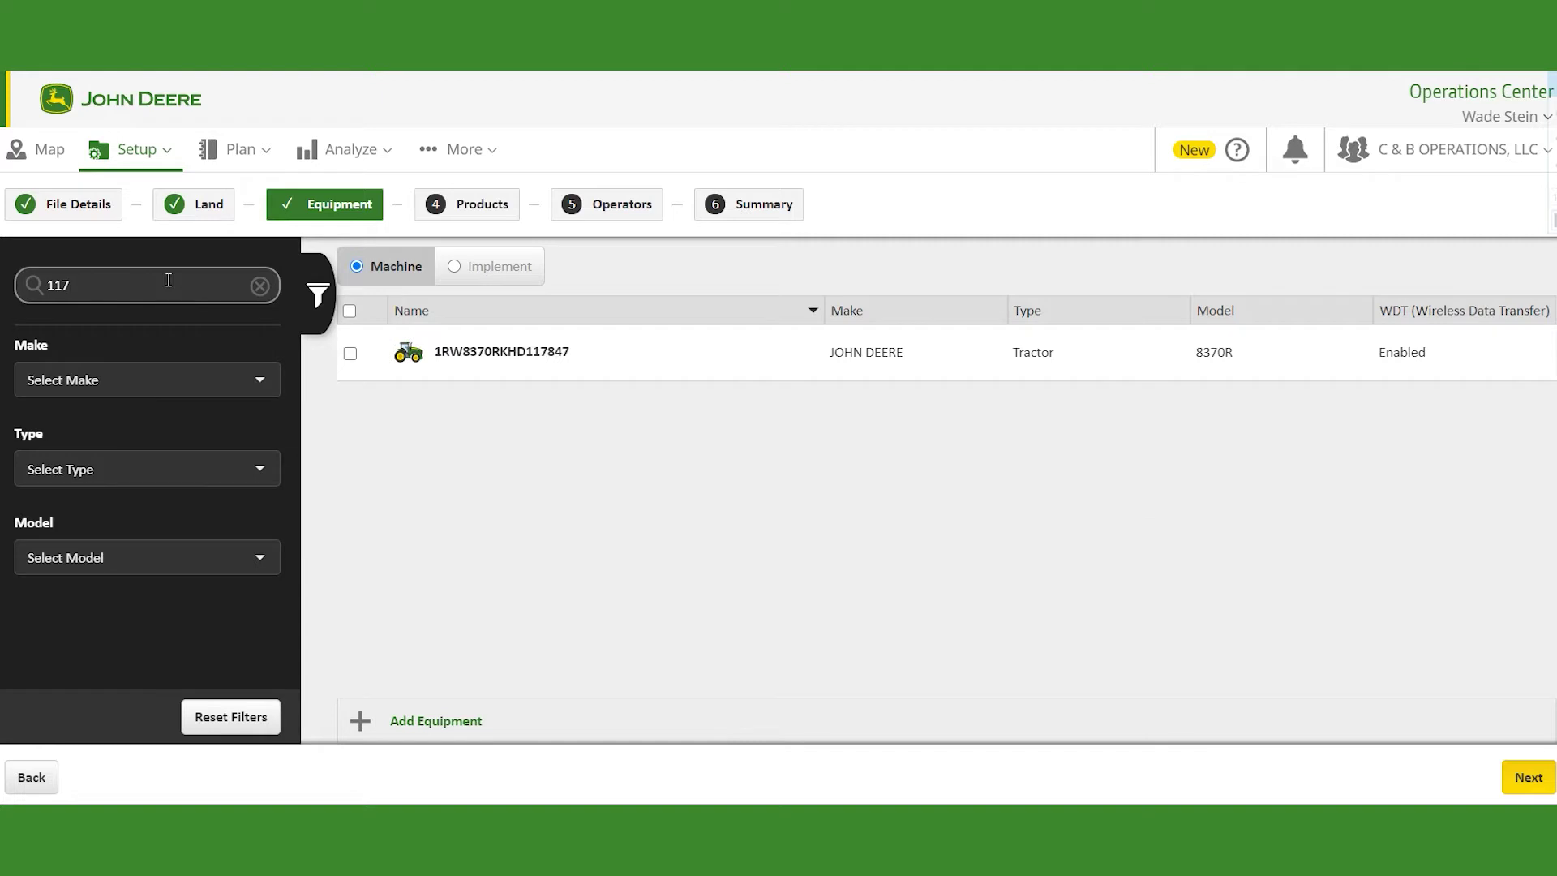
left_click(350, 353)
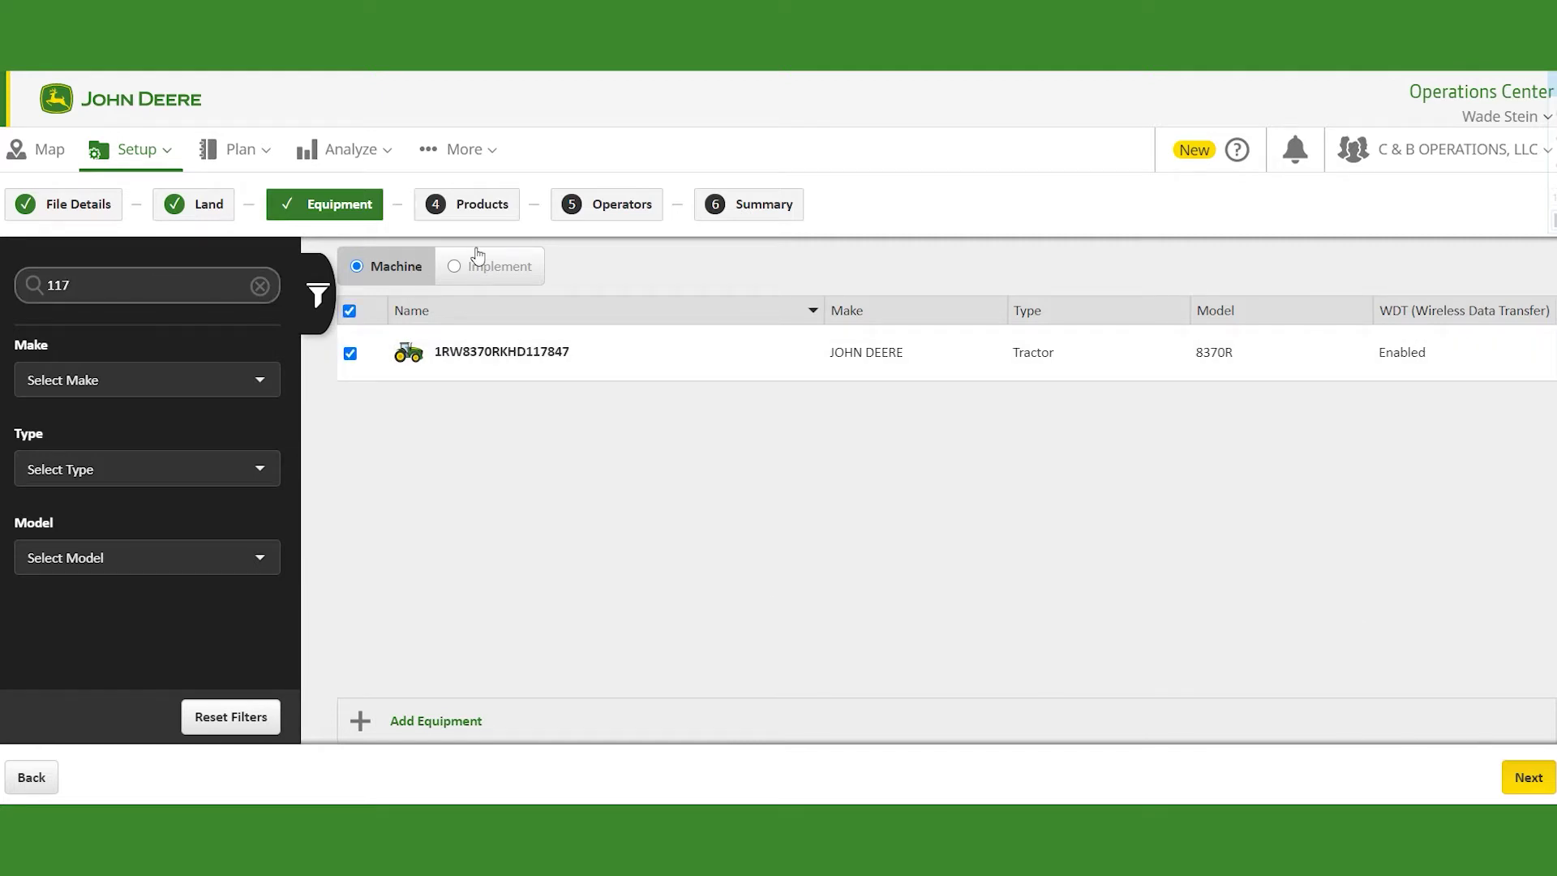
left_click(494, 265)
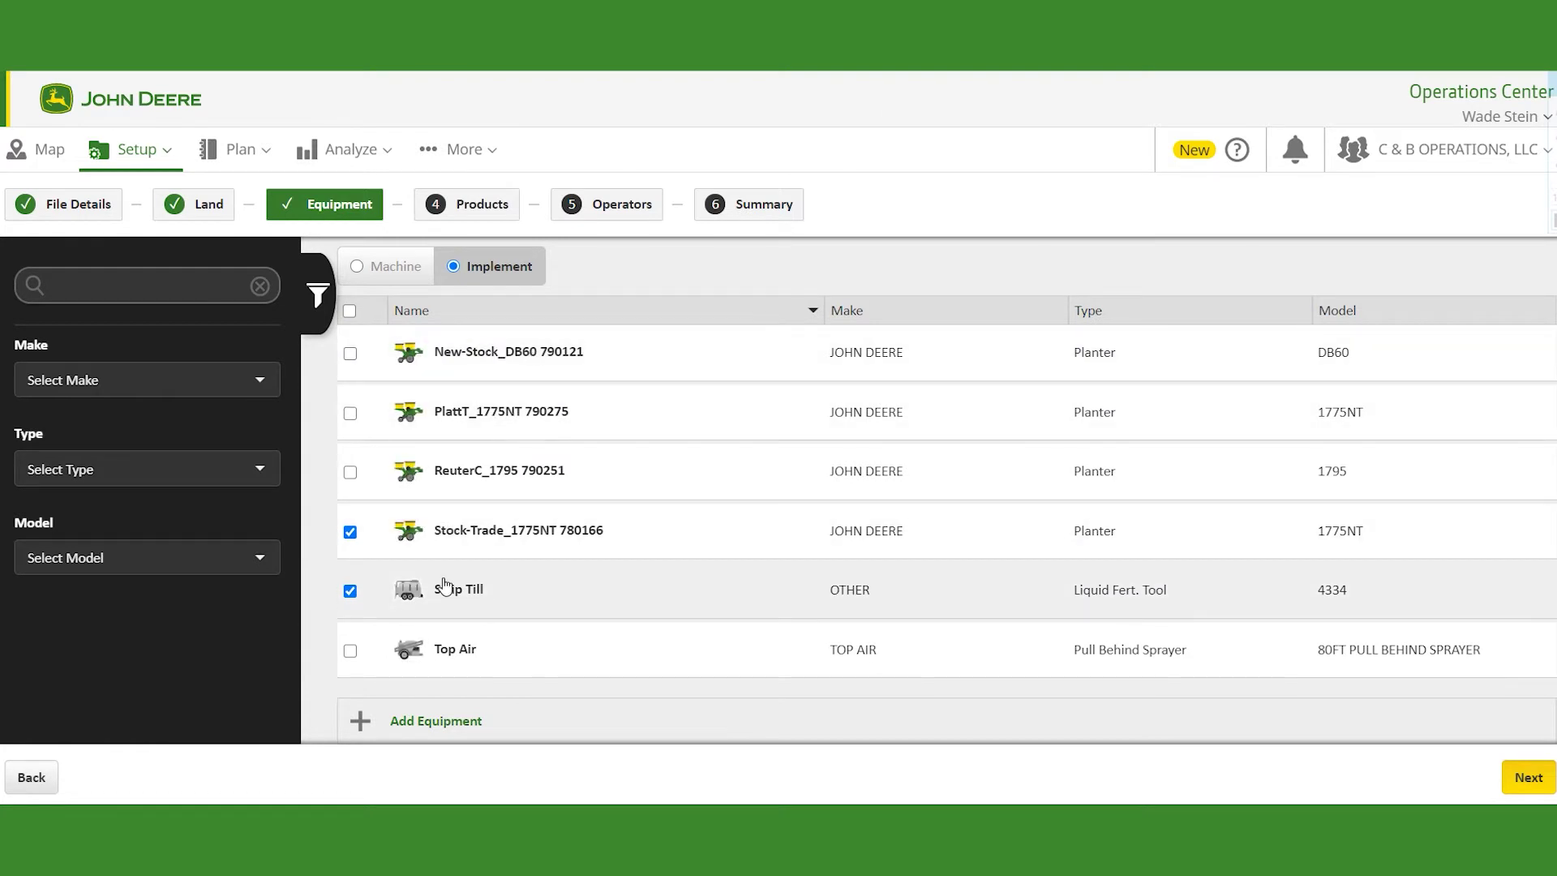
left_click(1525, 777)
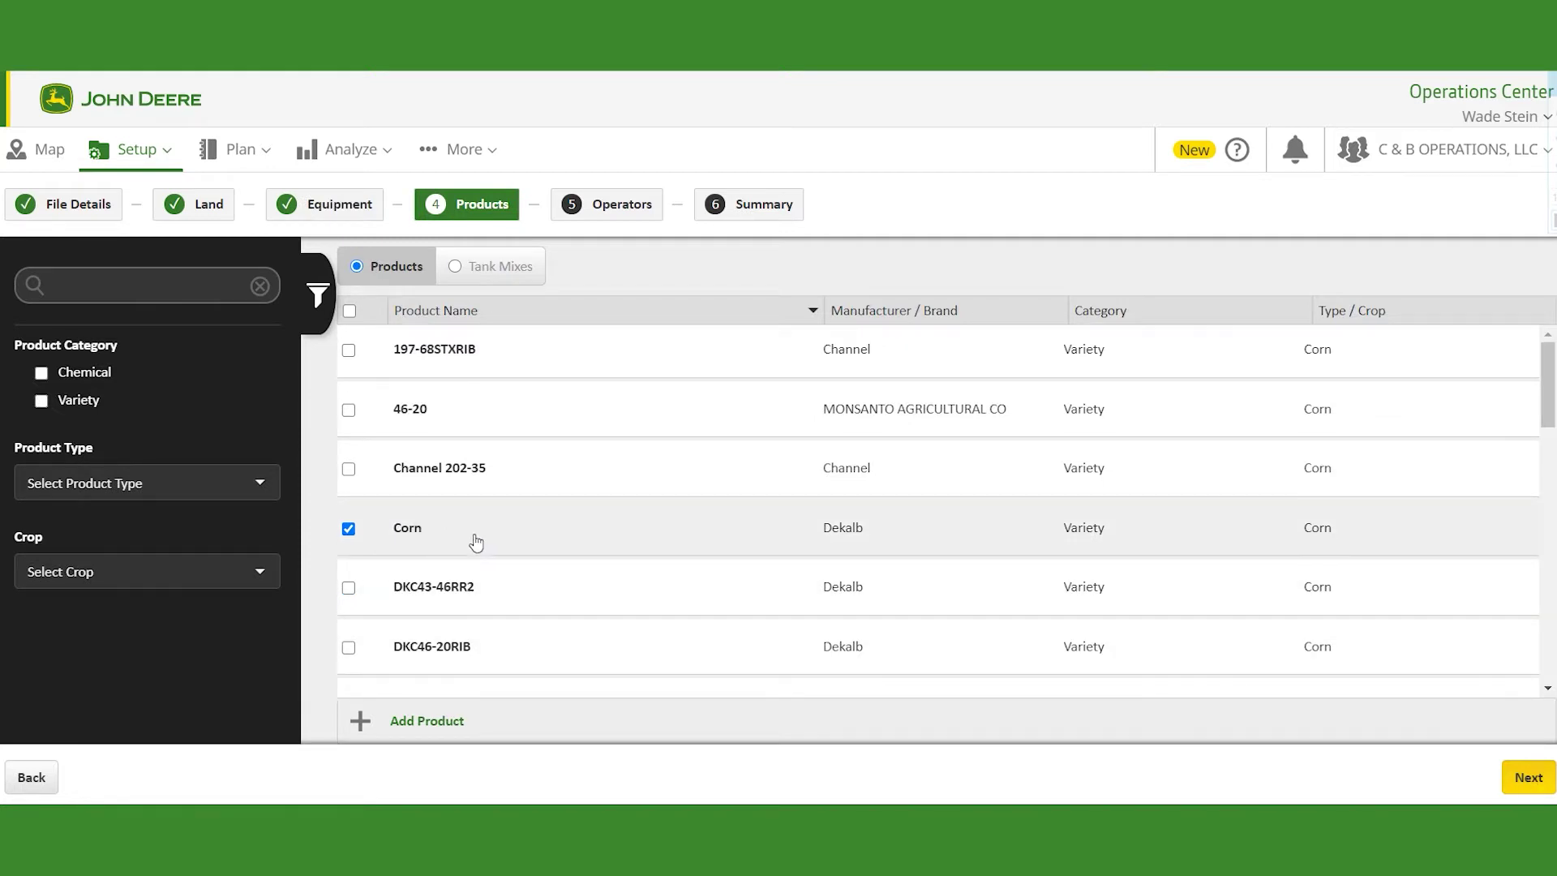
Step: Confirm Corn and Urea are ticked, skip Operators, and reach the Summary step
scroll(474, 539, "down", 7)
scroll(477, 542, "down", 8)
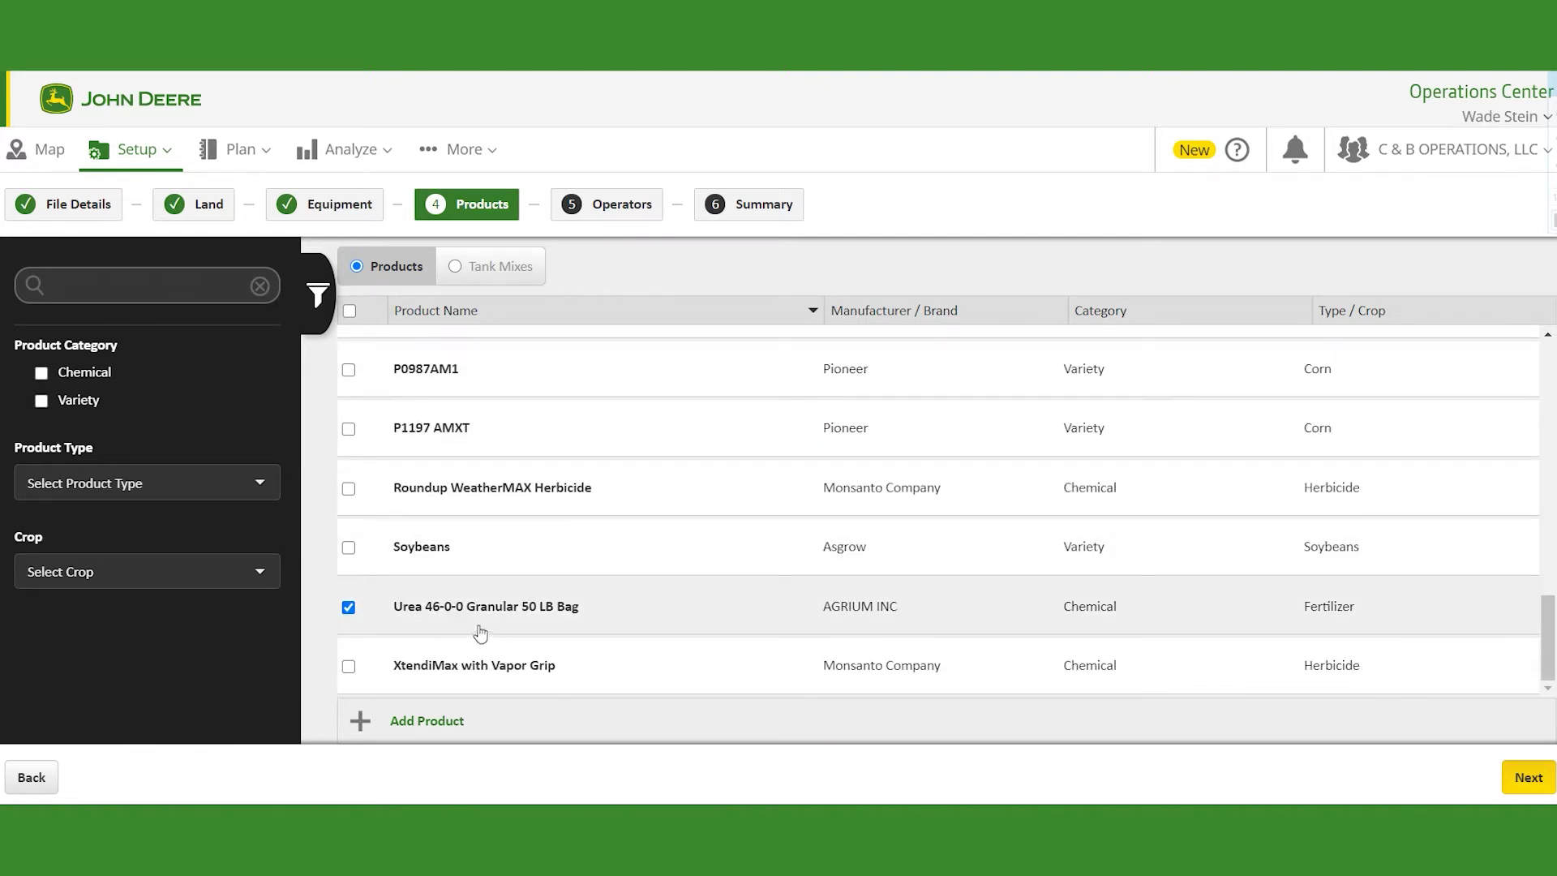
left_click(1528, 777)
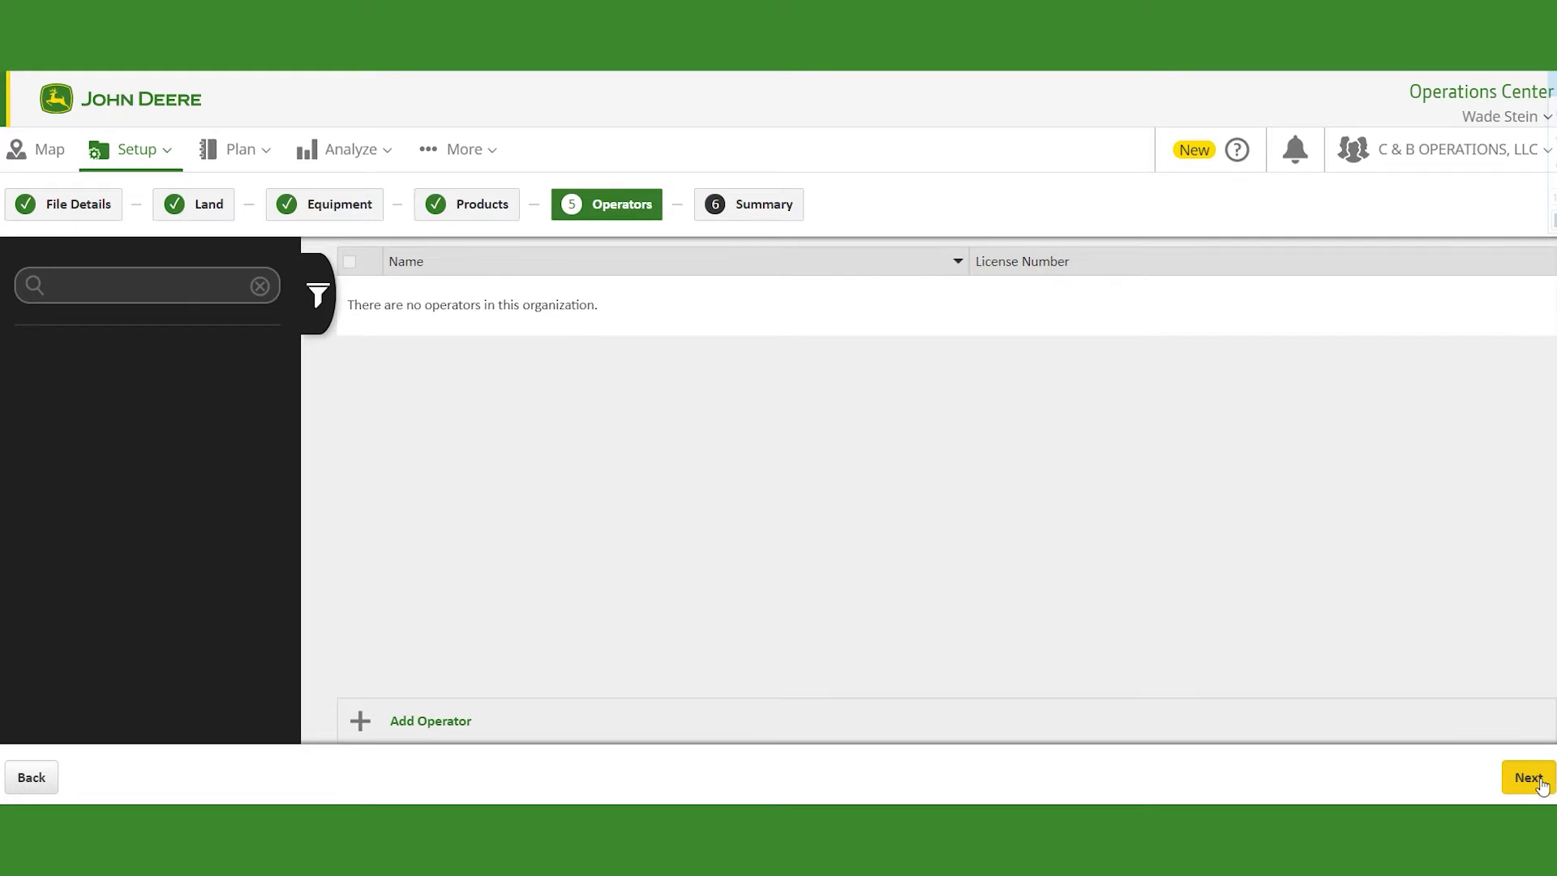
left_click(1538, 782)
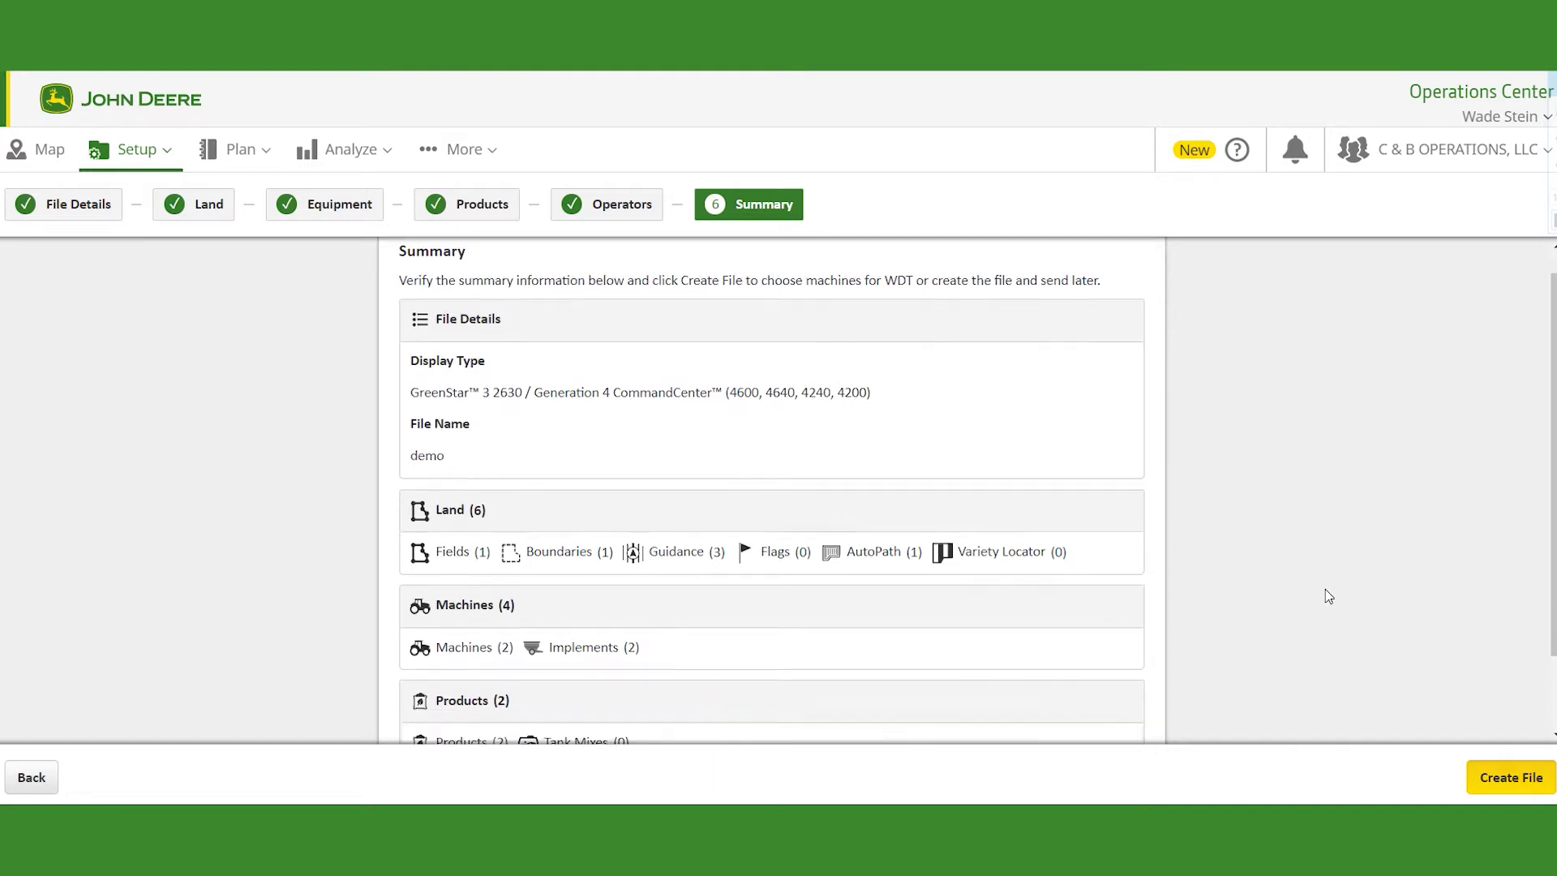
Step: Review the summary, then create the demo file and send it to the 8370R tractor
scroll(1326, 588, "down", 1)
scroll(1325, 589, "up", 1)
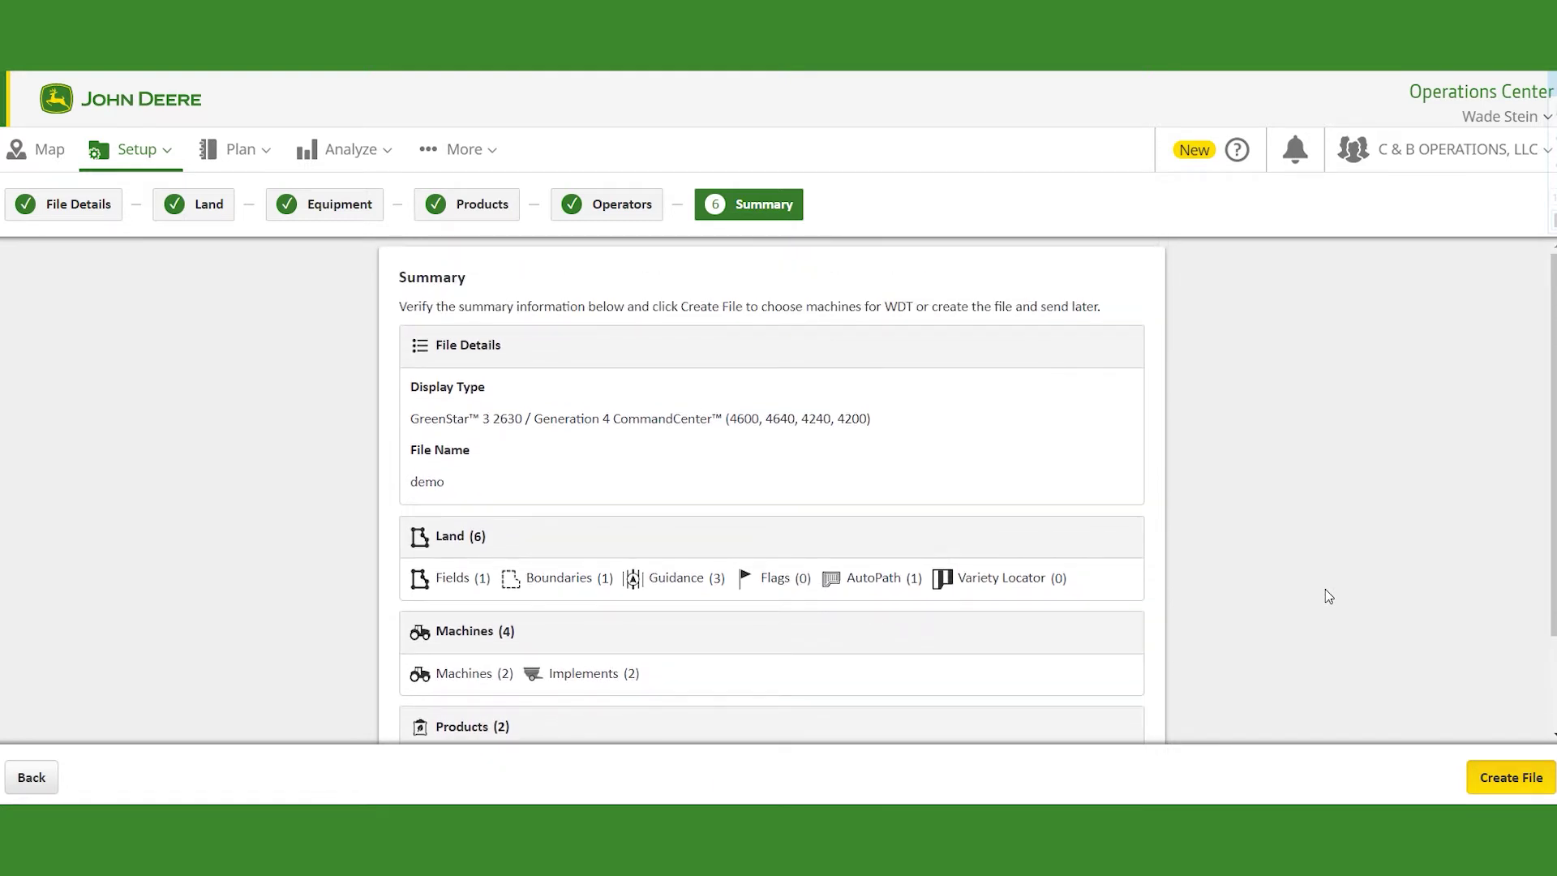
scroll(1326, 590, "down", 1)
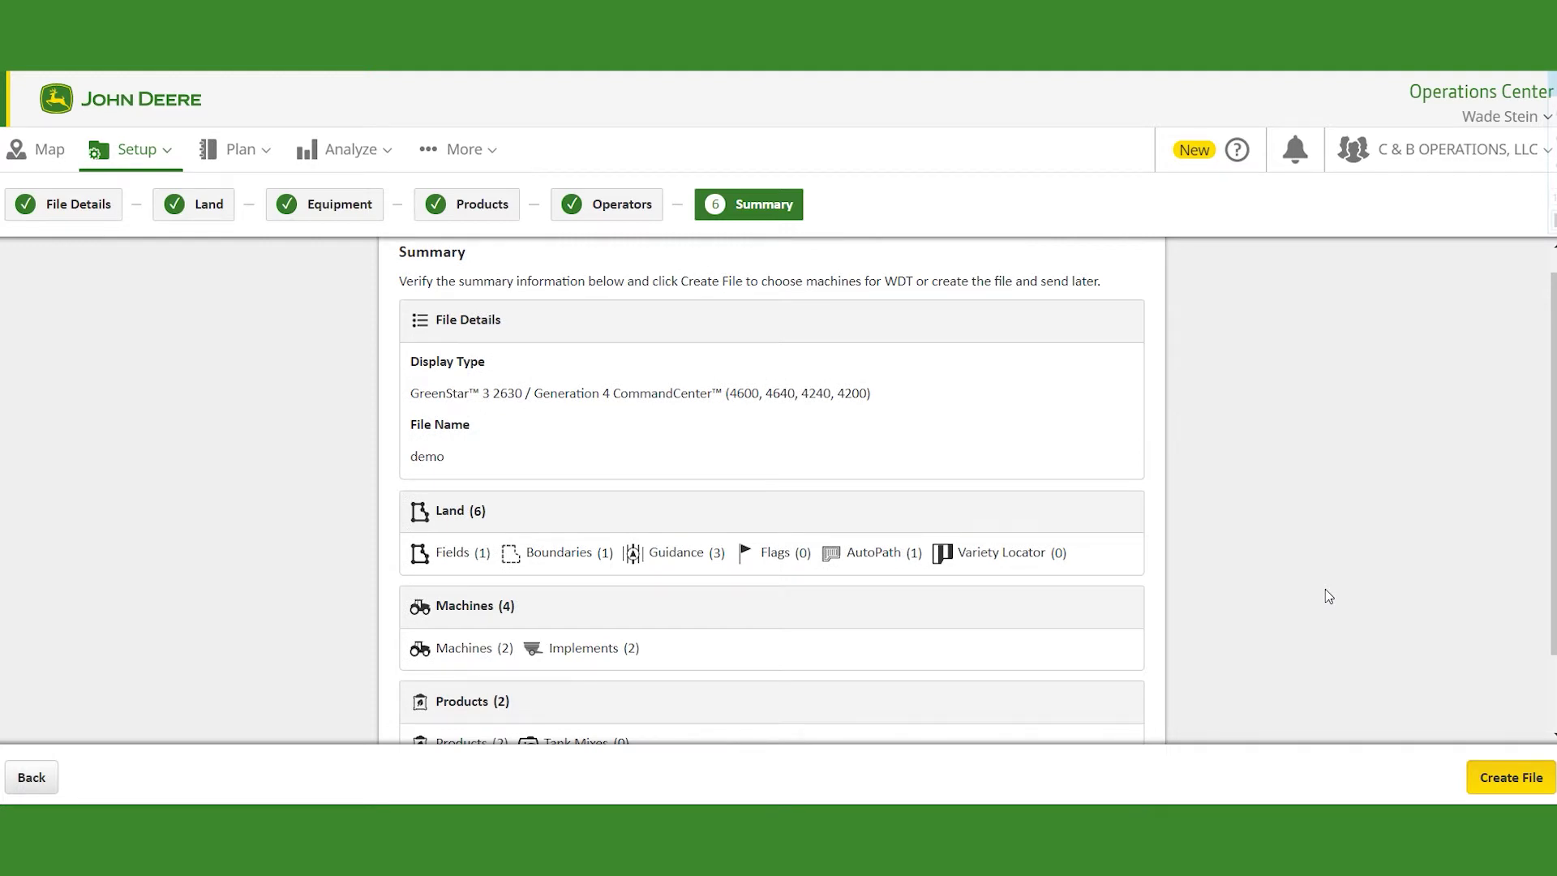
scroll(1326, 590, "down", 3)
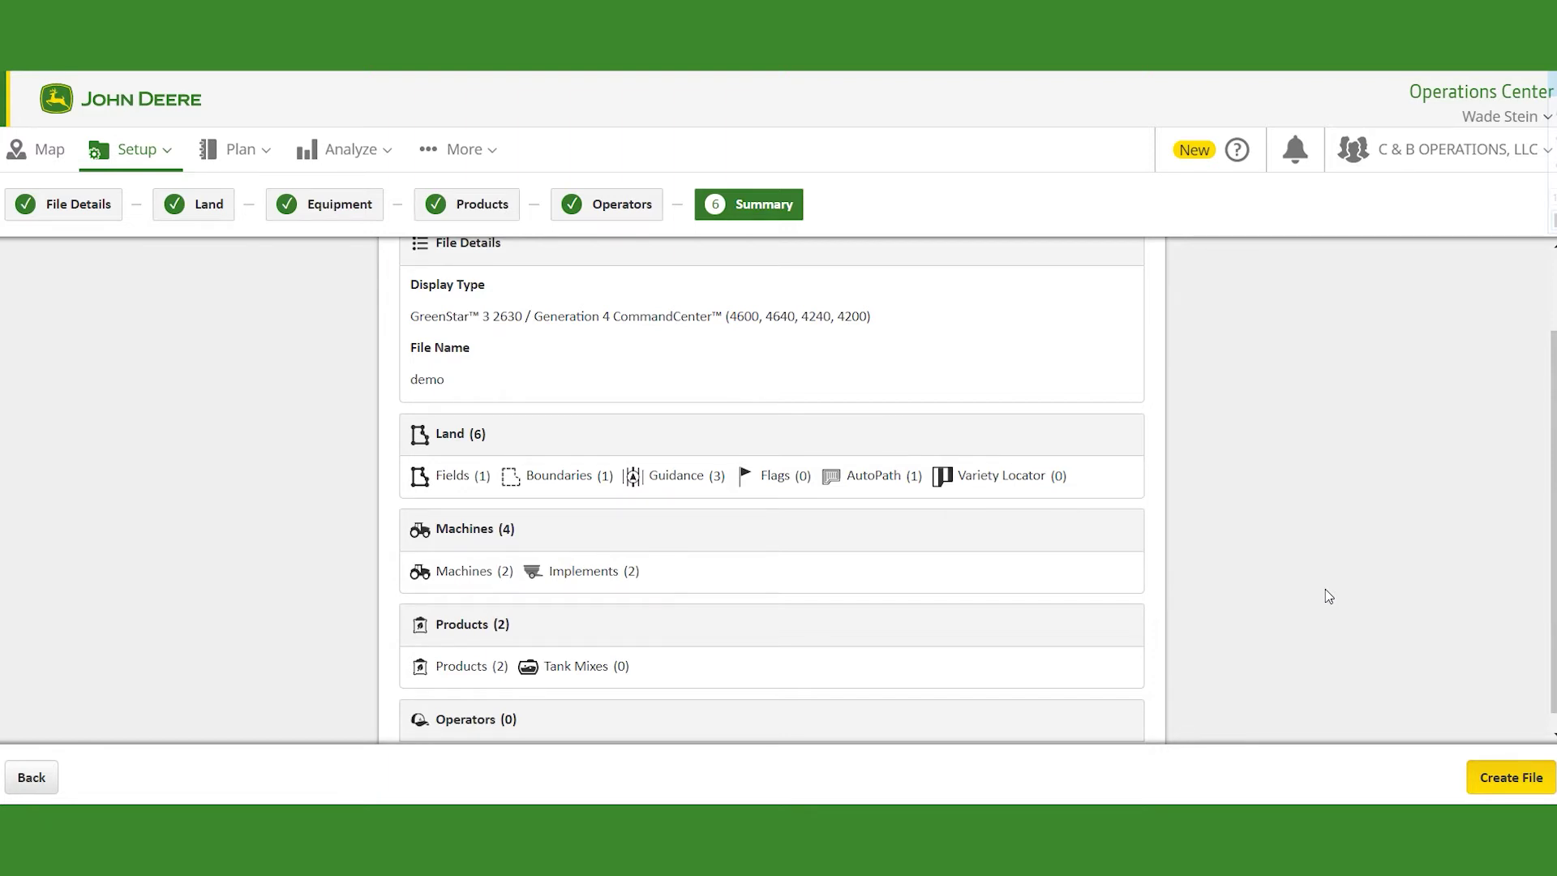
scroll(1329, 597, "down", 1)
left_click(1507, 777)
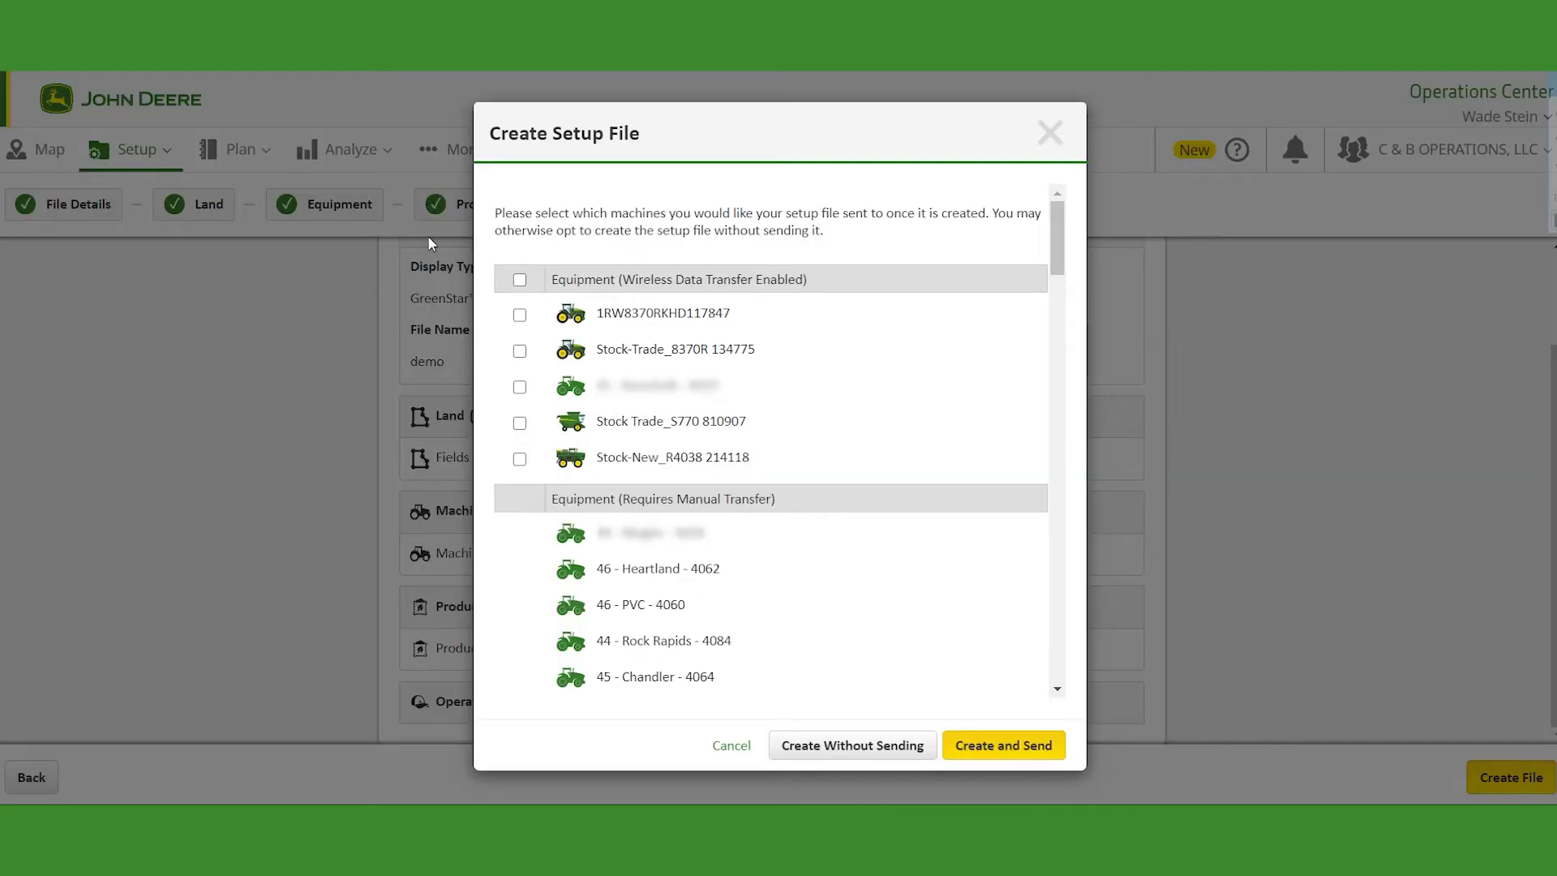
left_click(520, 318)
left_click(1001, 752)
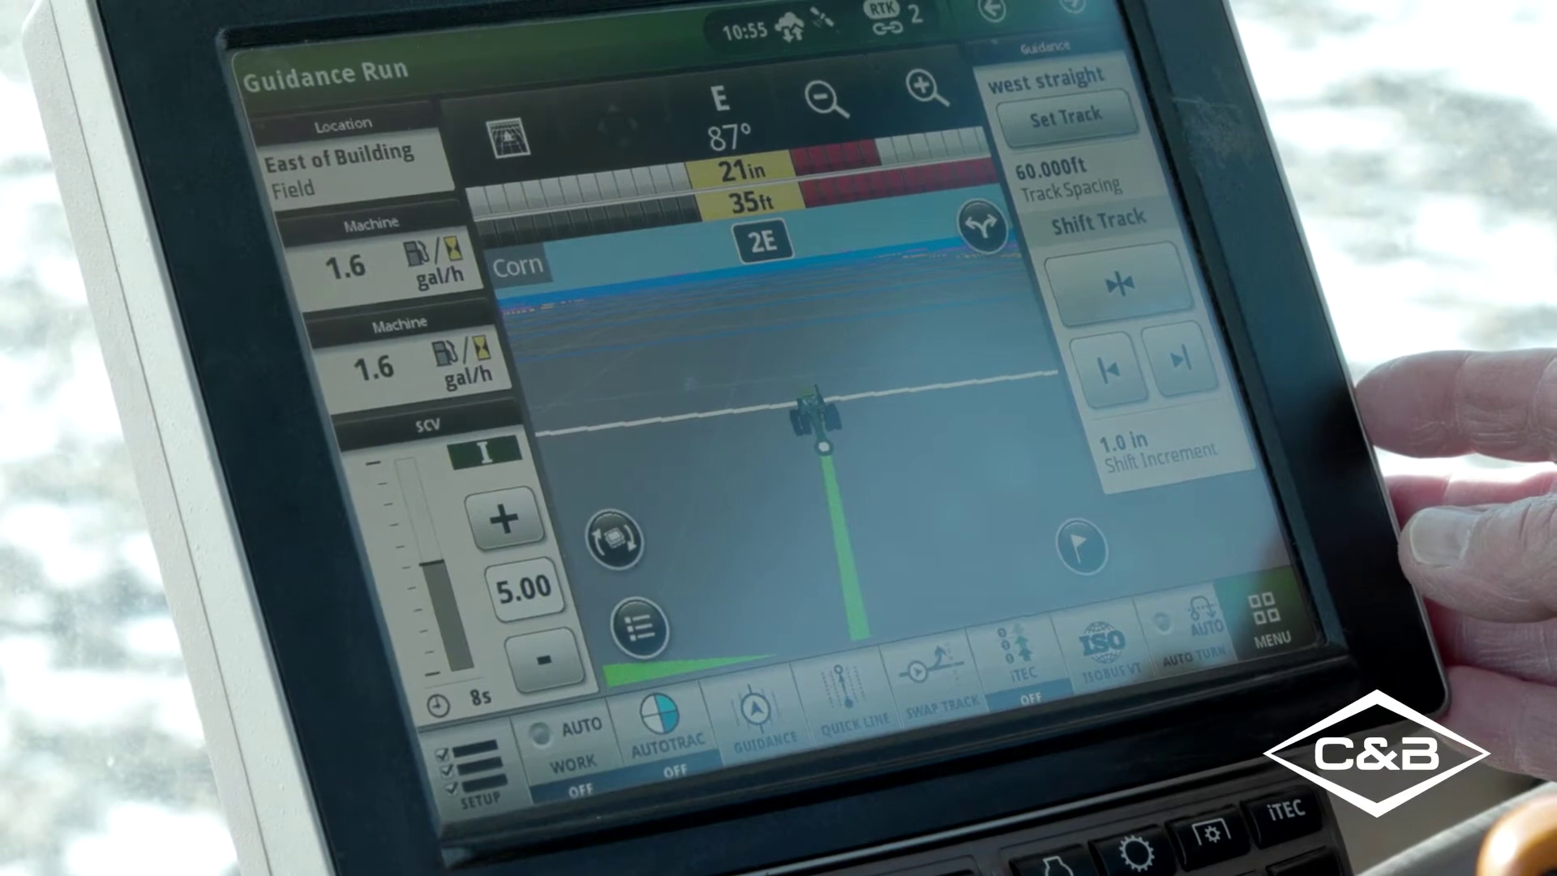
Step: Show the display's Software Manager Activations list, paged to AutoPath's active status
left_click(1261, 621)
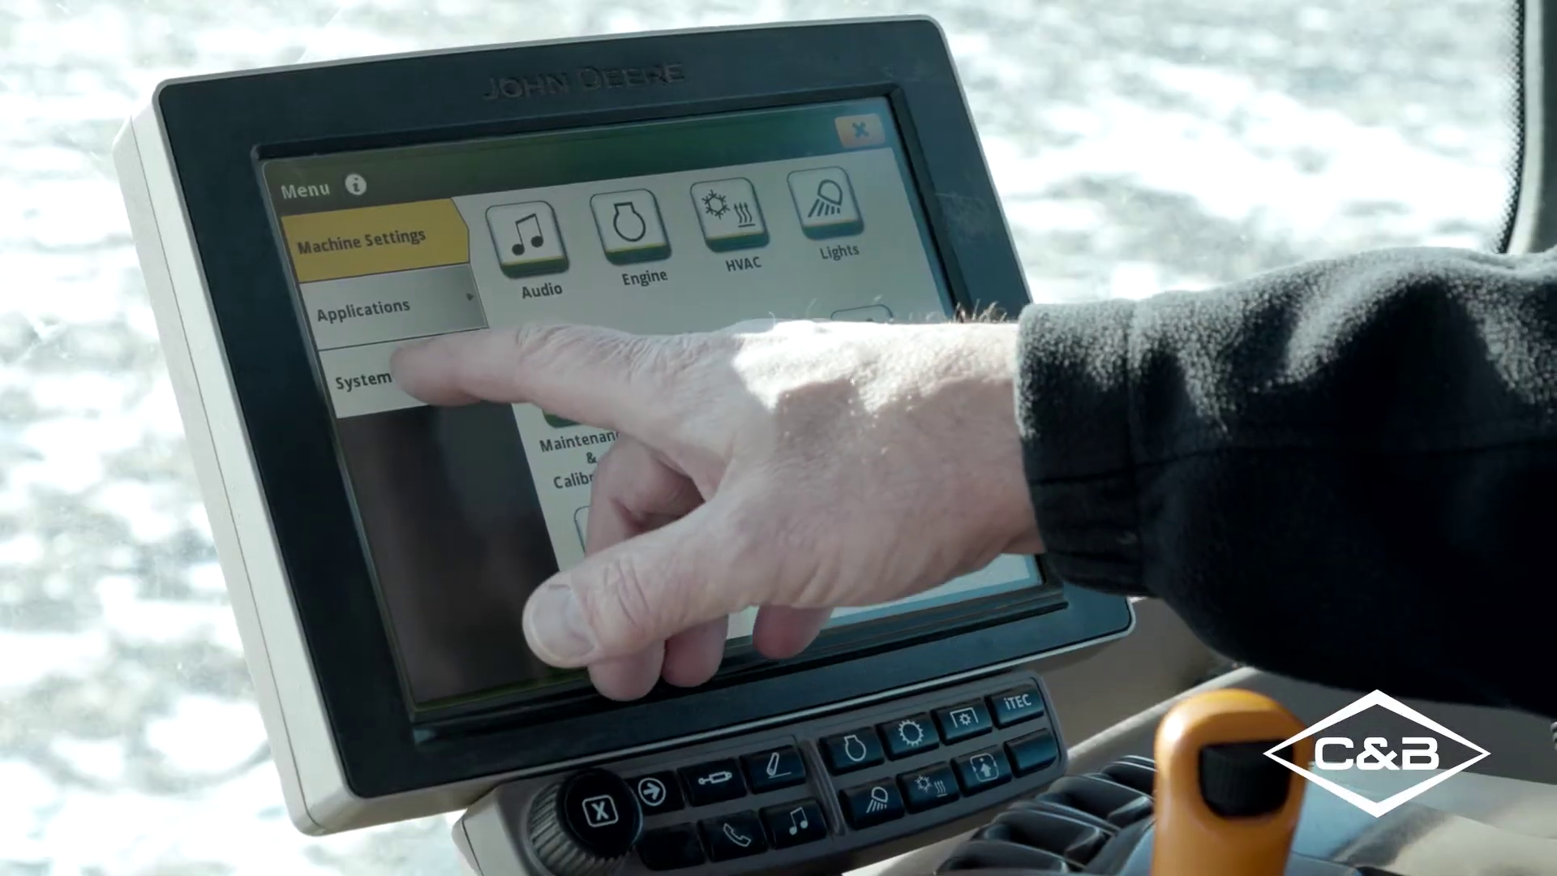
left_click(406, 377)
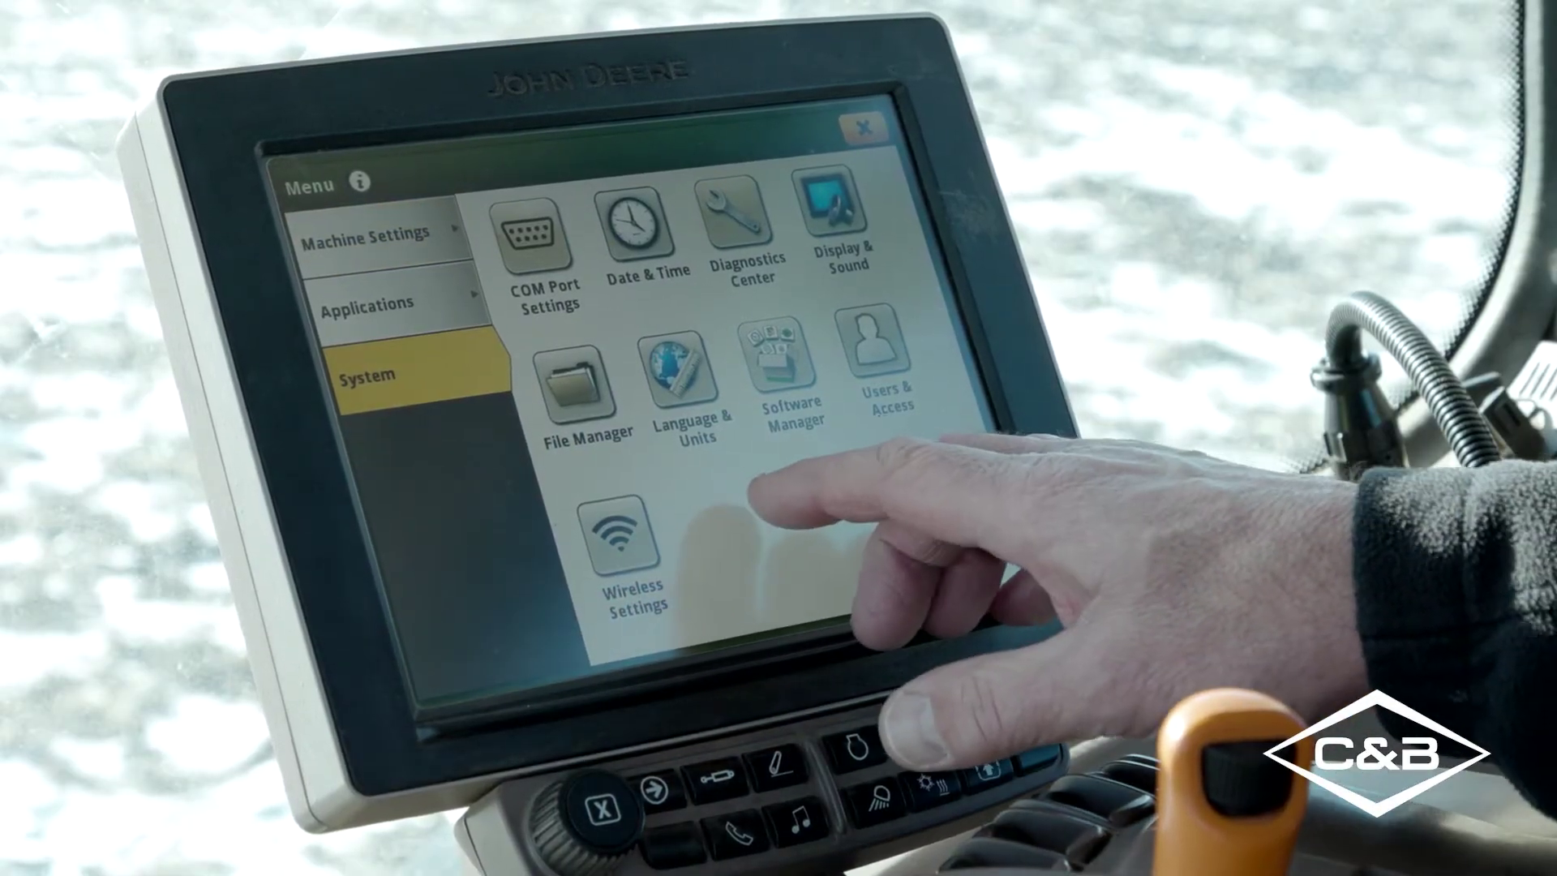
left_click(774, 352)
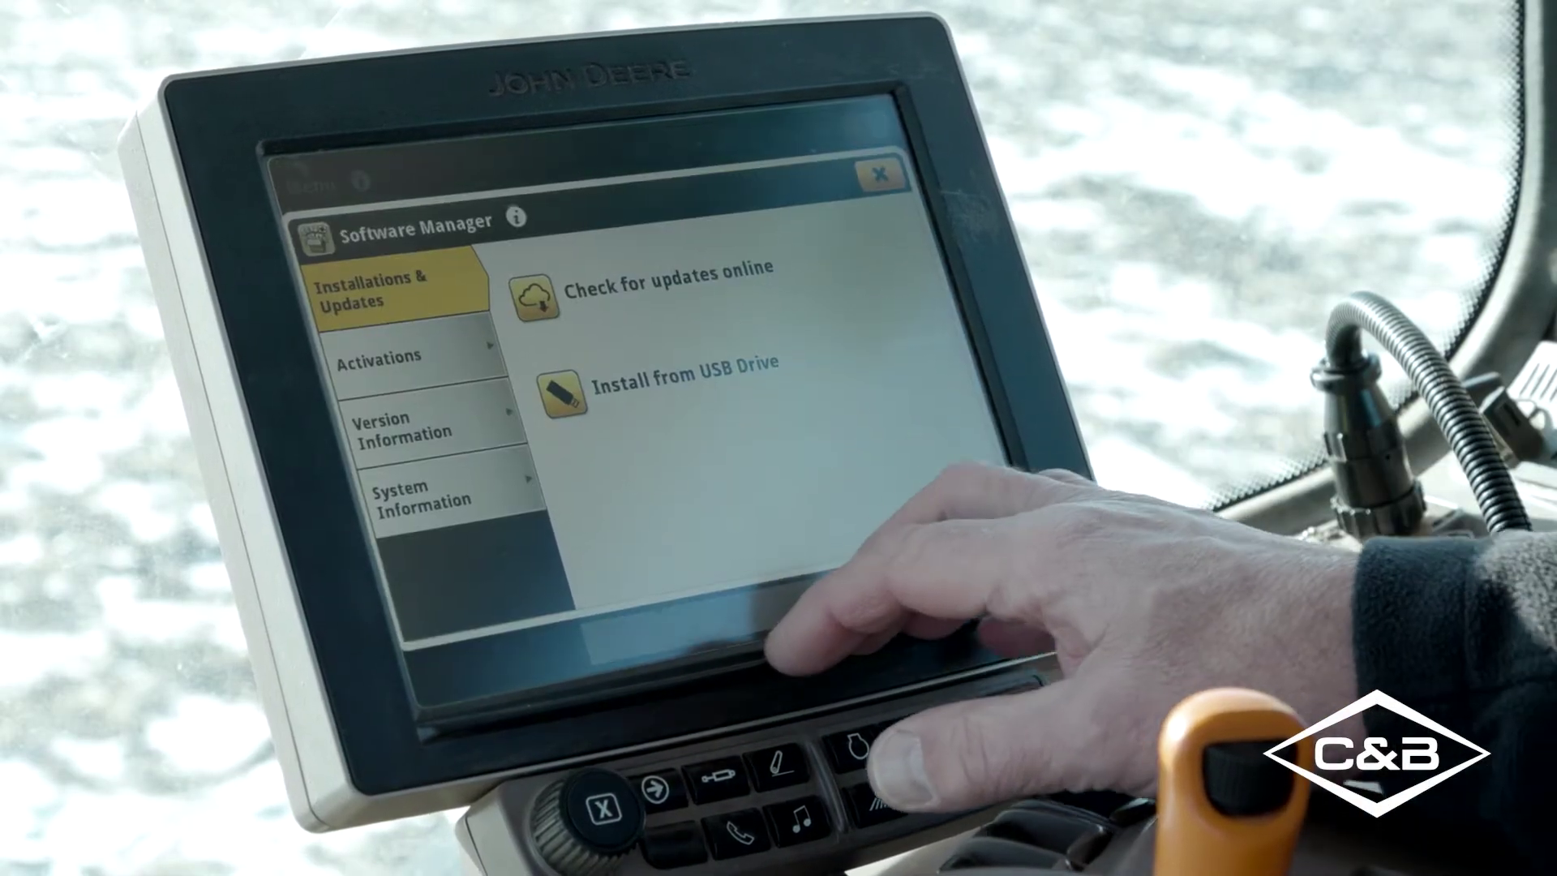
left_click(422, 357)
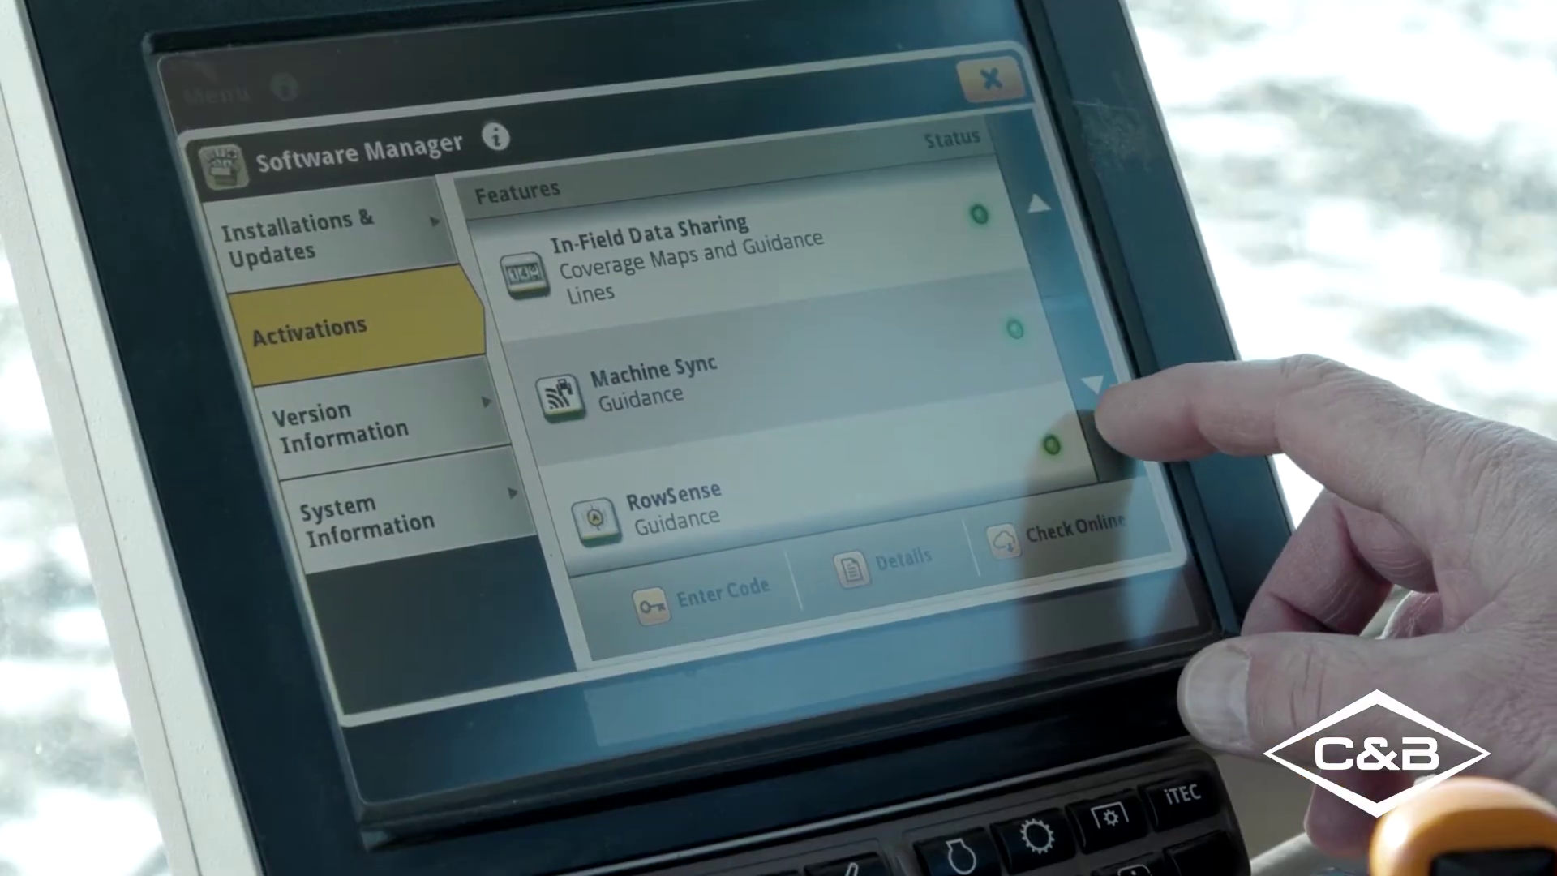
left_click(1100, 383)
left_click(1037, 201)
left_click(1036, 201)
left_click(1036, 201)
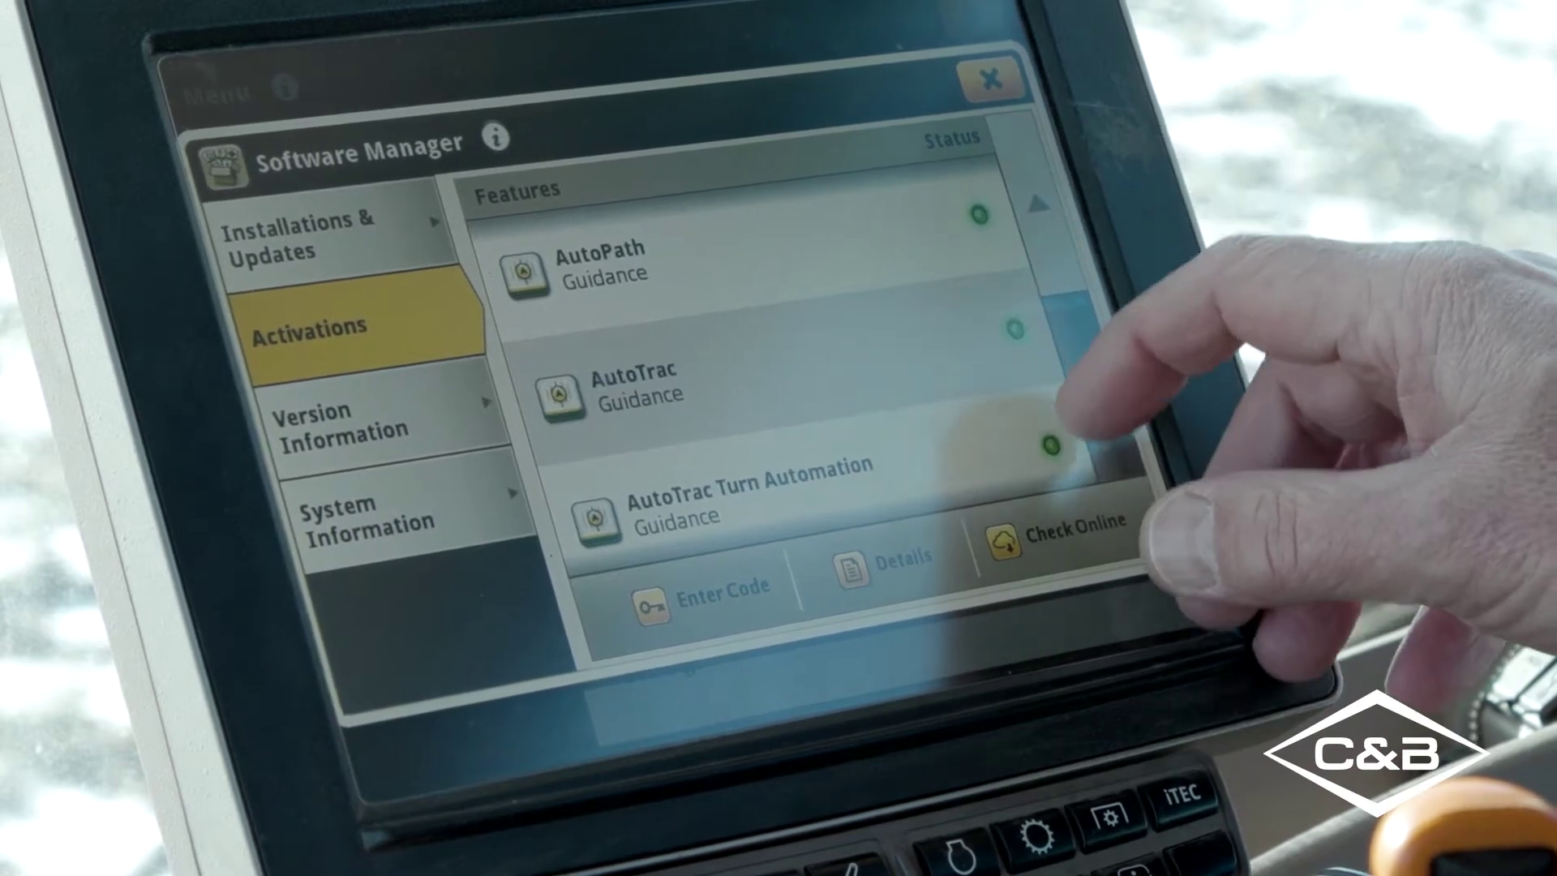